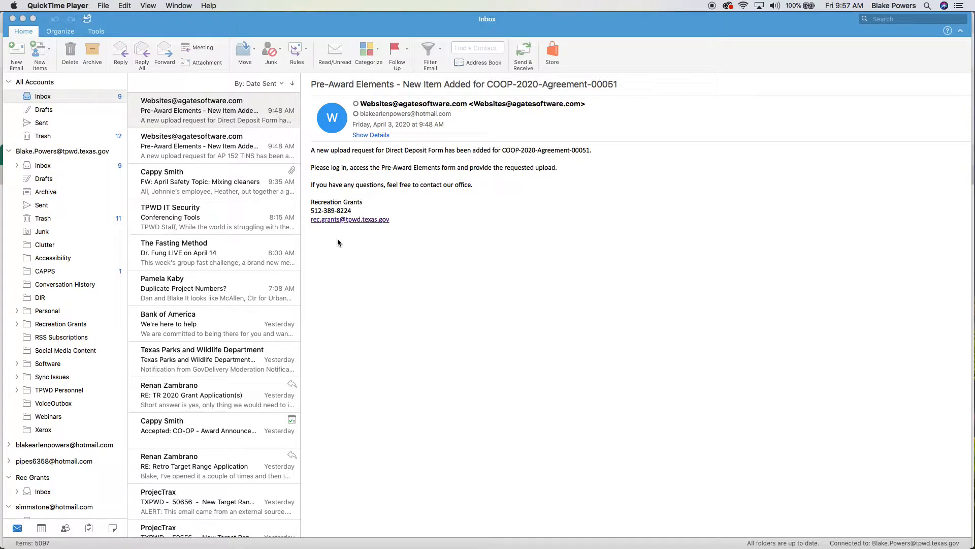
Read the two Pre-Award Elements notification emails about the AP 152 TINS and Direct Deposit Form upload requests.
click(197, 151)
click(197, 151)
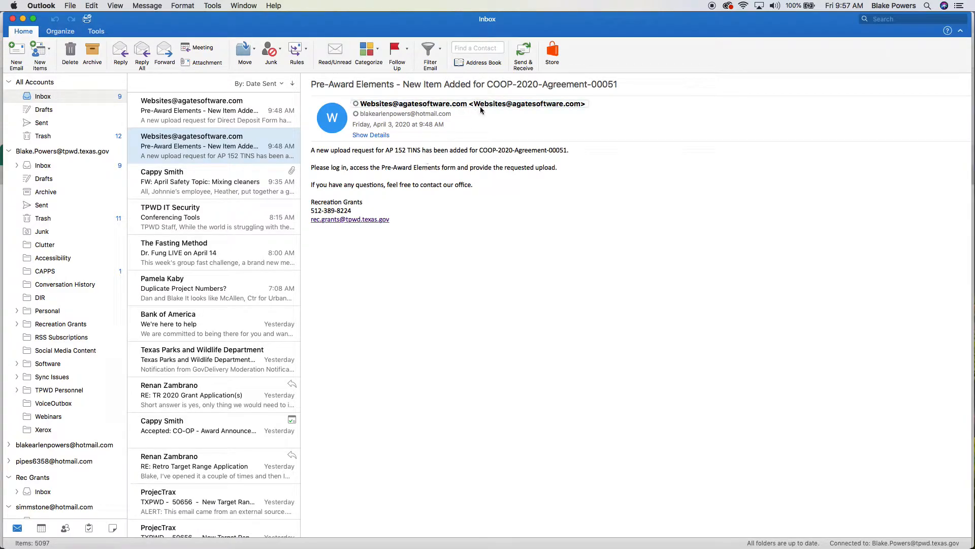
mouse_move(487, 106)
click(229, 119)
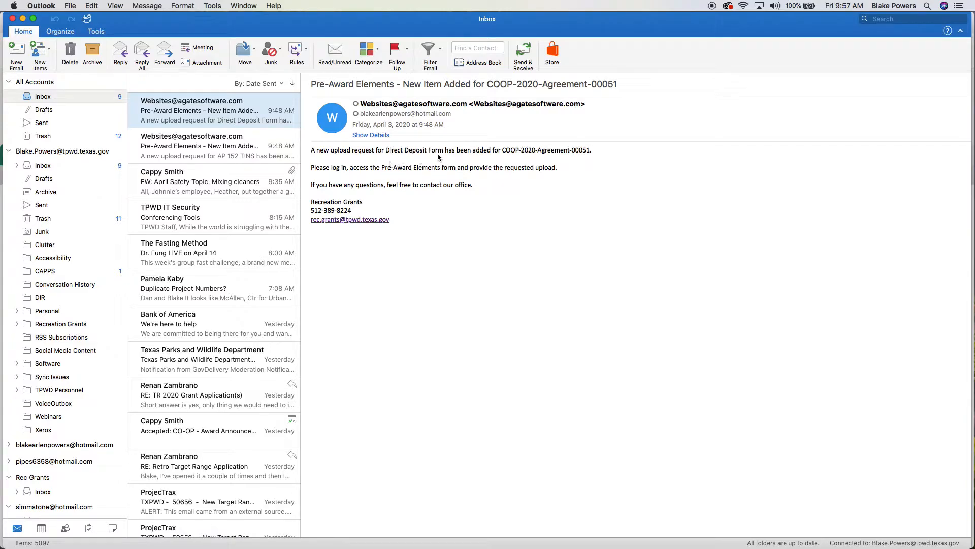
click(202, 151)
click(196, 122)
Switch to the Recreation Grants Online login page in Chrome and log in with the prefilled credentials.
click(23, 19)
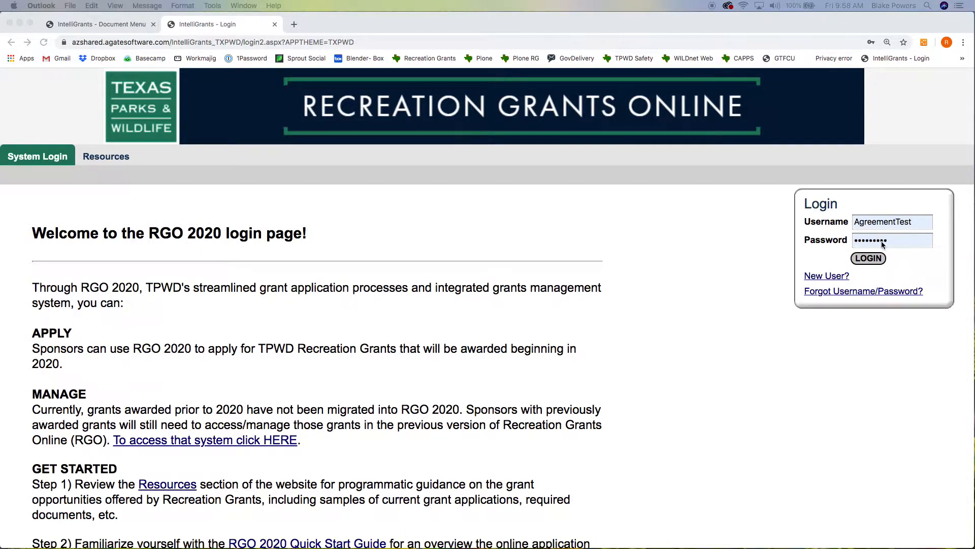
click(870, 262)
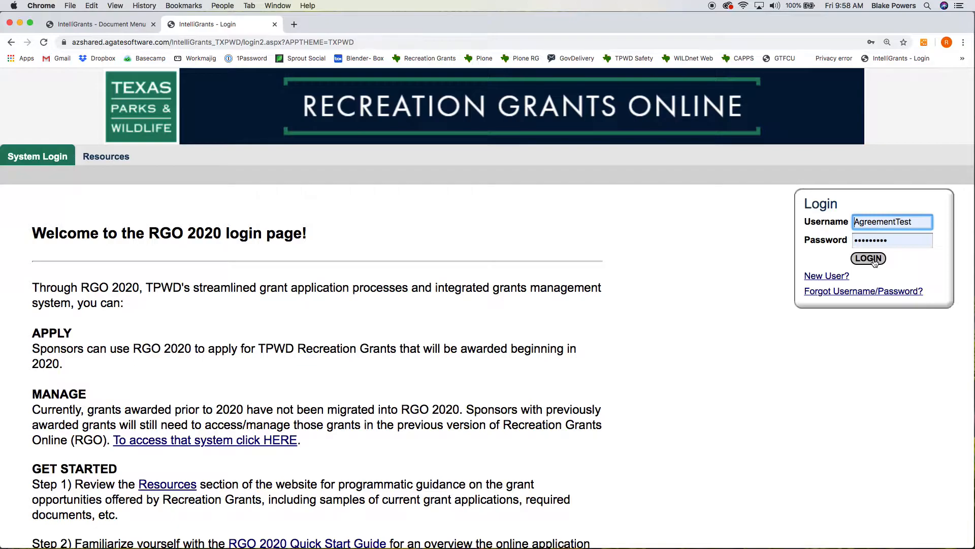
click(874, 261)
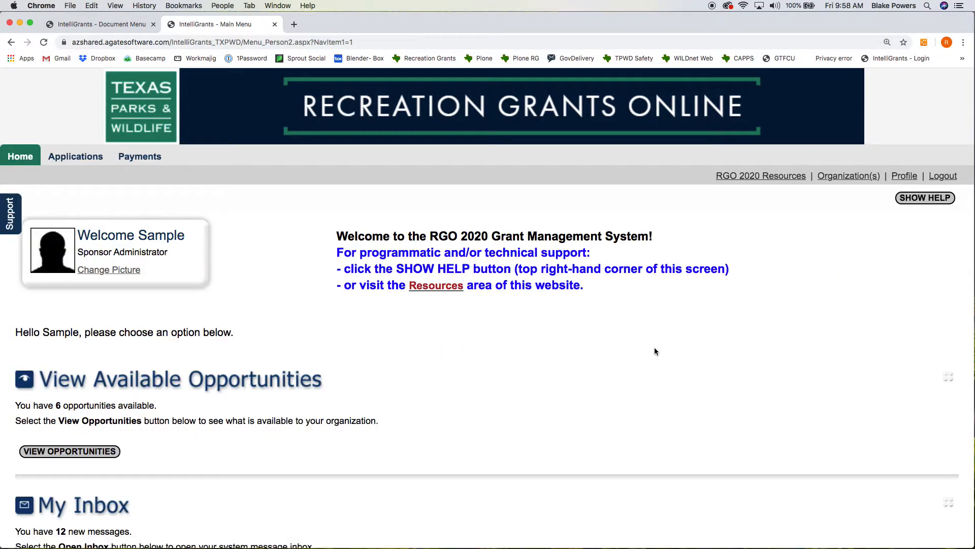
Open the system message inbox on the home page and bring its message list into view.
scroll(653, 349, down, 1)
scroll(654, 352, down, 1)
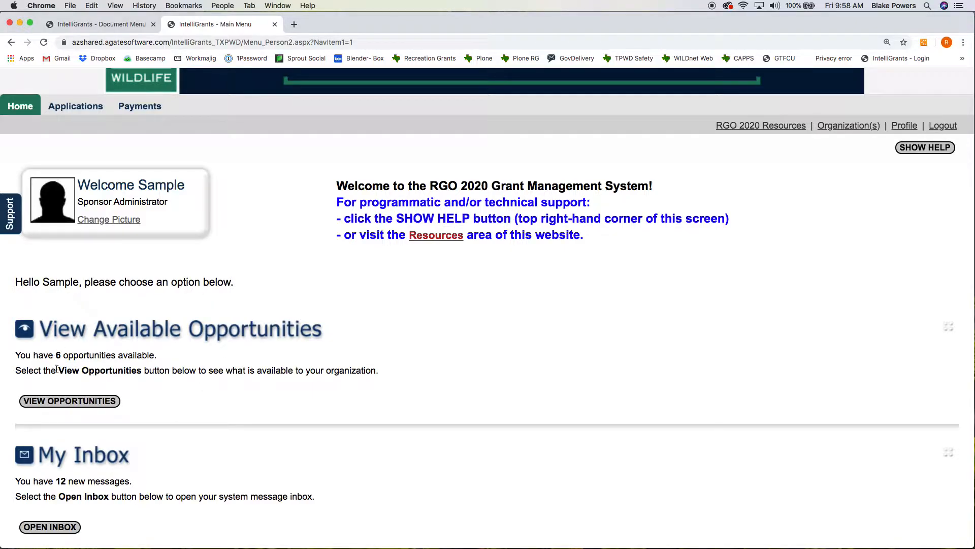
scroll(137, 391, down, 1)
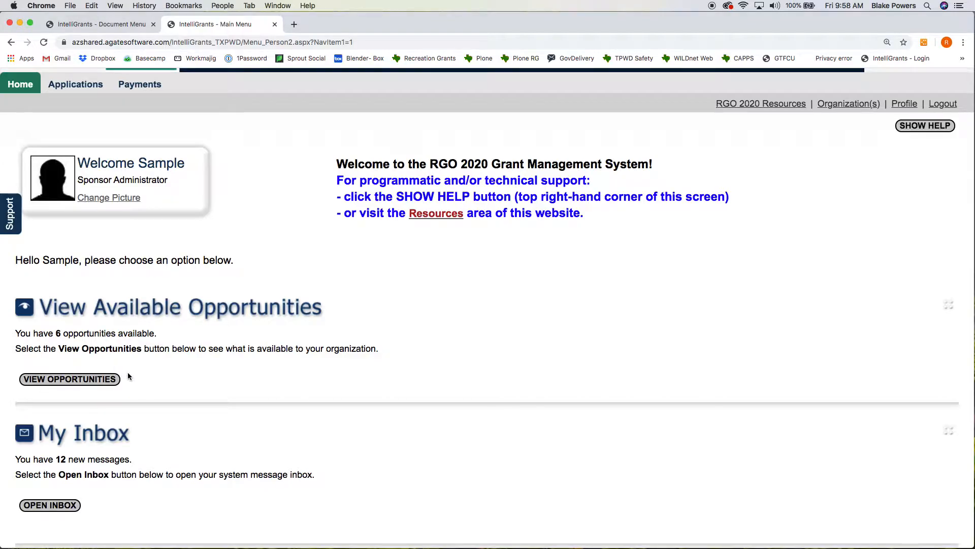
scroll(201, 369, down, 5)
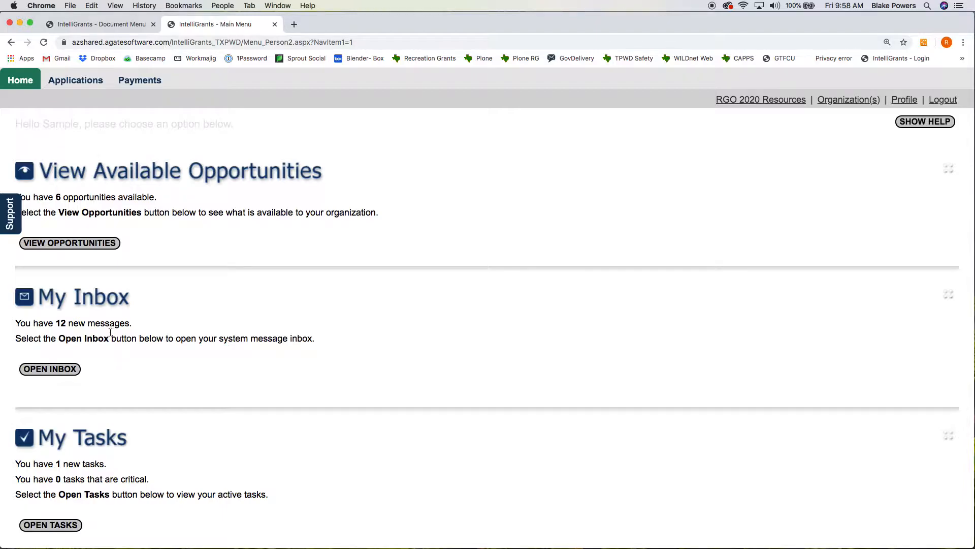
click(62, 370)
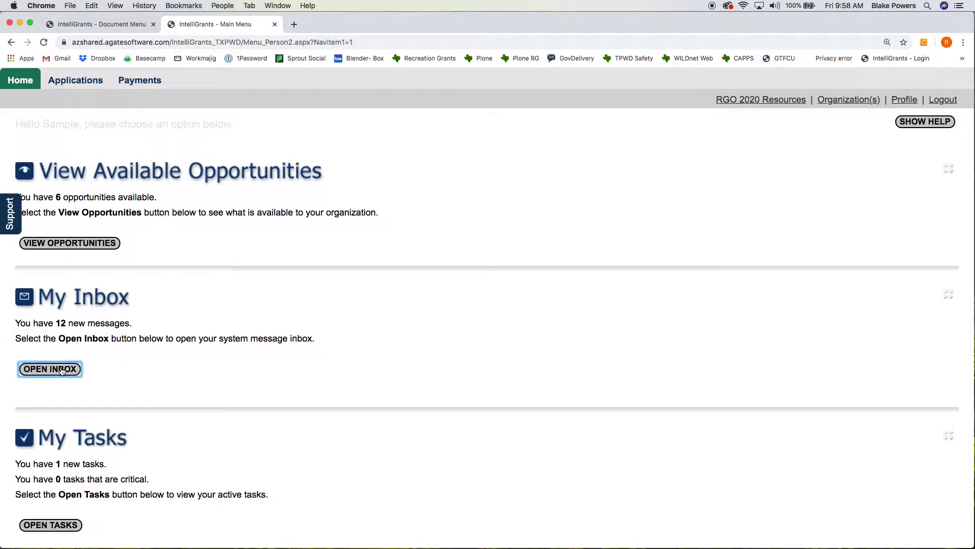
scroll(343, 318, down, 3)
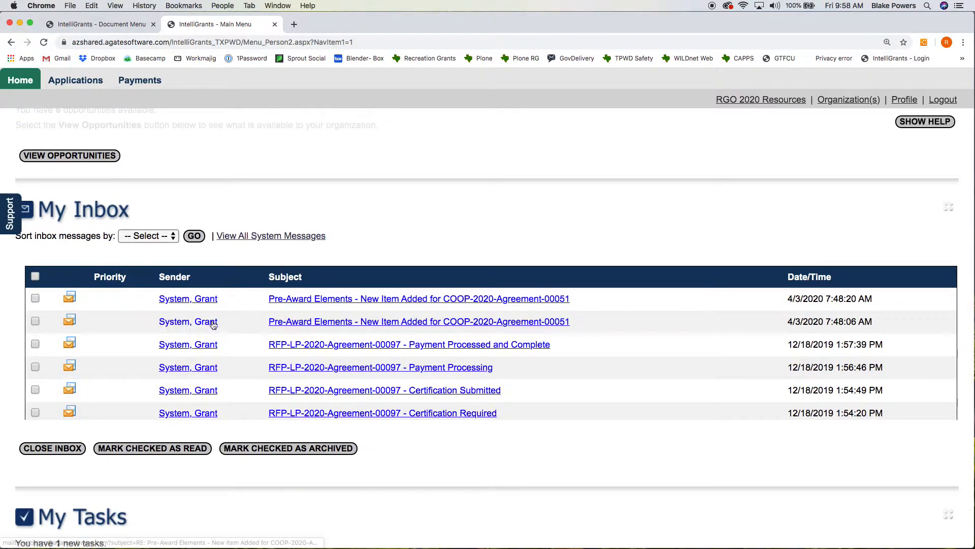
Read both Pre-Award Elements messages for COOP-2020-Agreement-00051 and close the inbox.
click(389, 300)
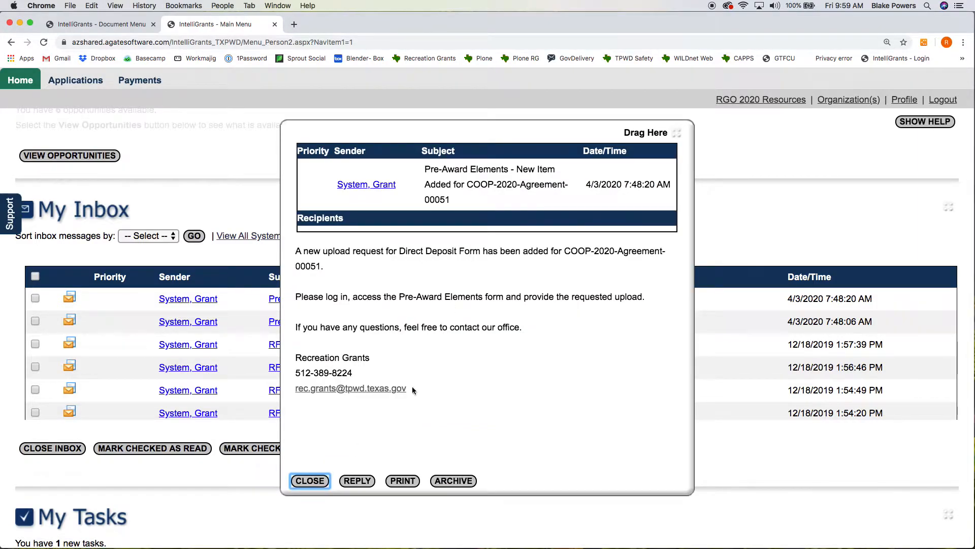
click(309, 480)
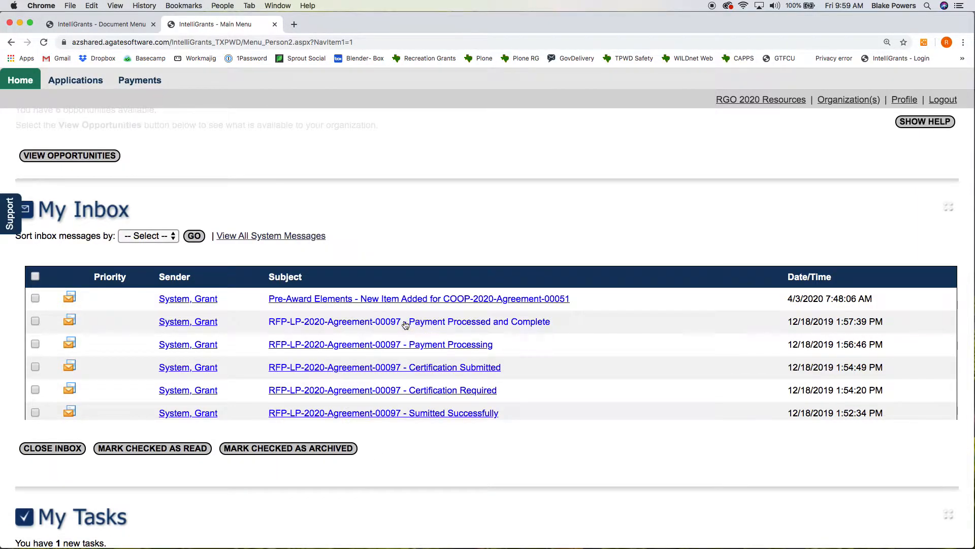
click(409, 300)
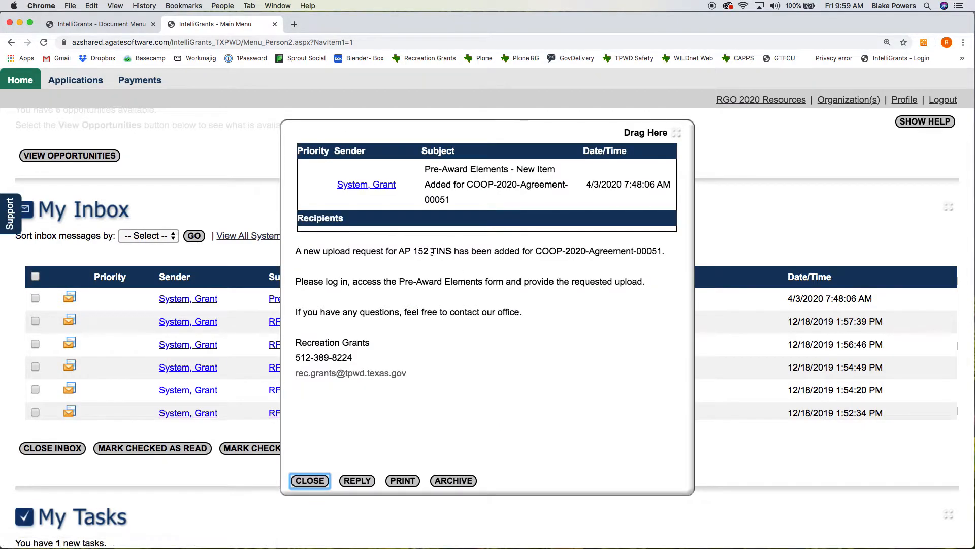
click(309, 481)
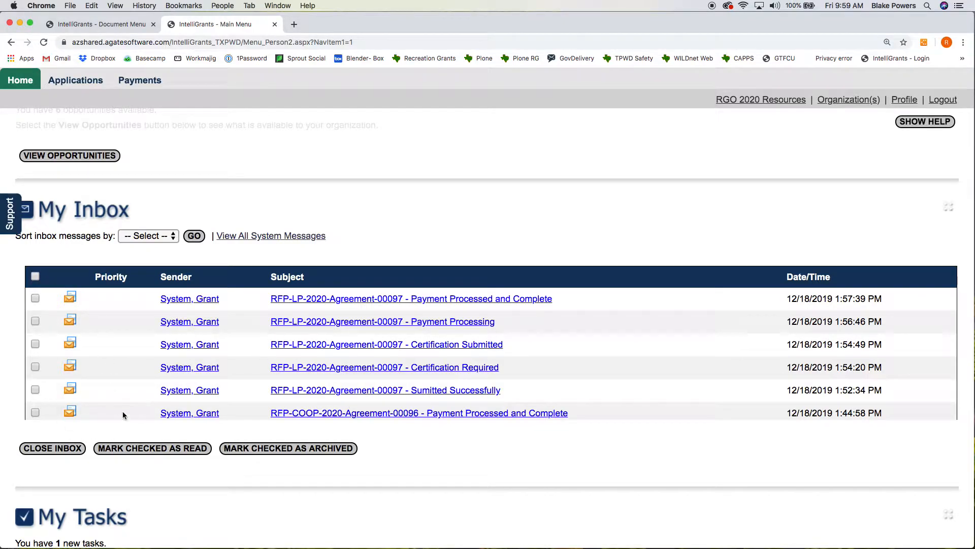
click(56, 451)
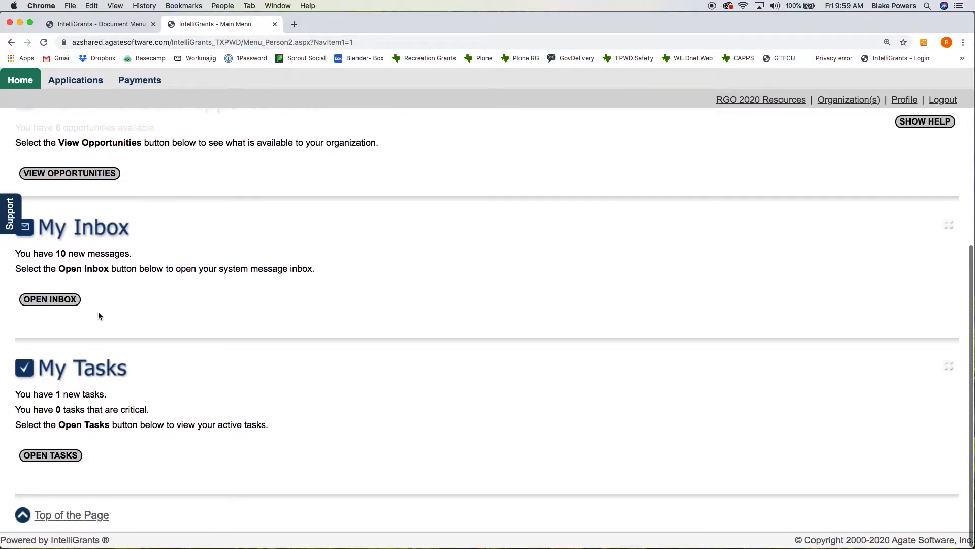
Open the active tasks list and open the COOP-2020-Agreement-00051 grant document from it.
click(54, 455)
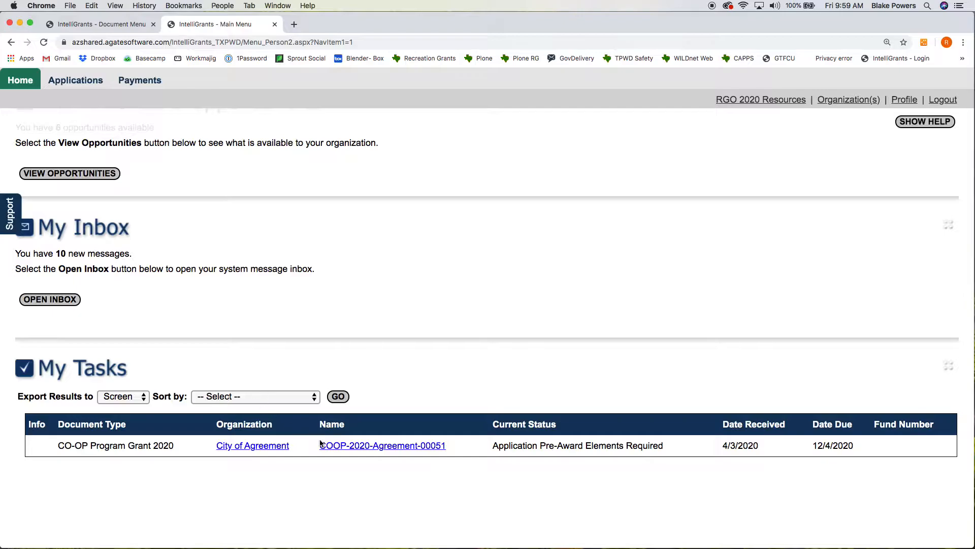
mouse_move(373, 451)
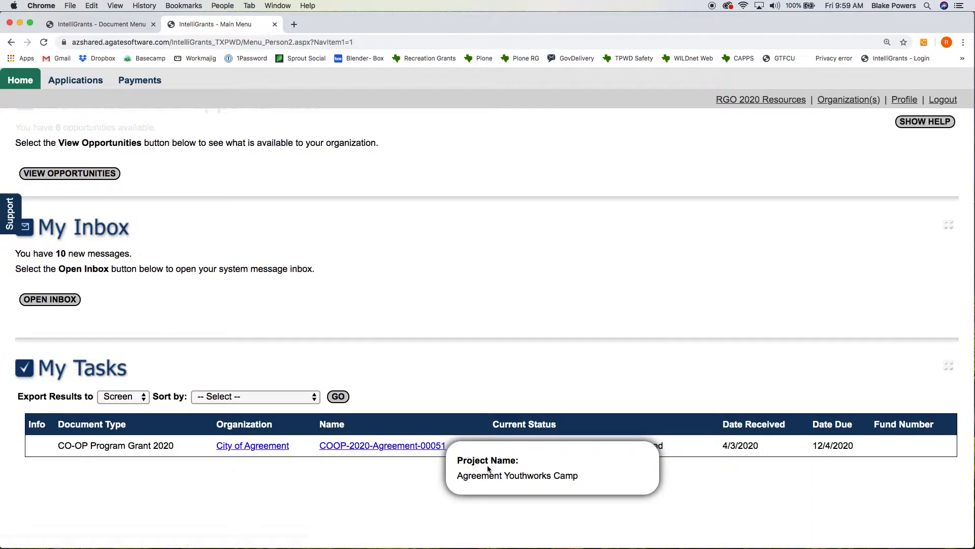
click(397, 448)
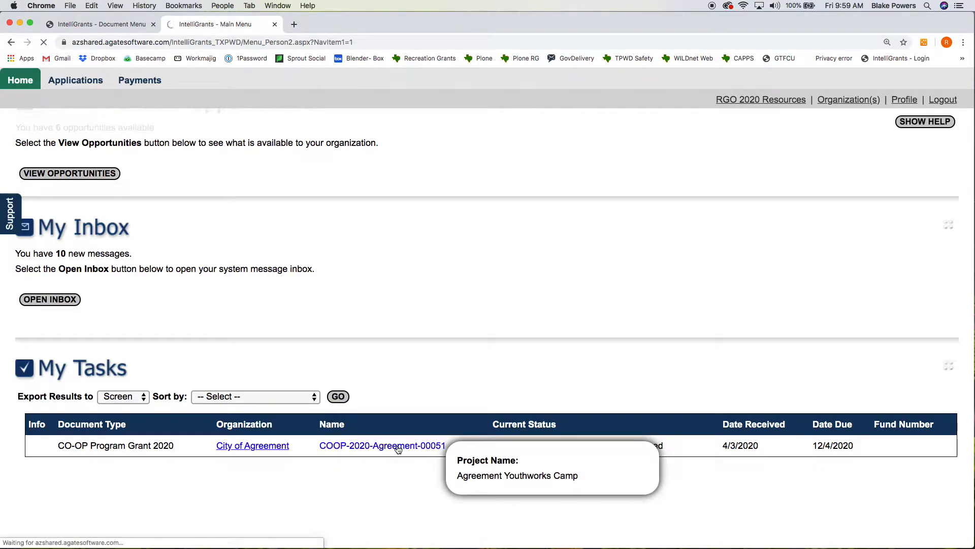
Open the grant's Pre-Award Elements form and go to its Requested Items table.
scroll(447, 360, down, 5)
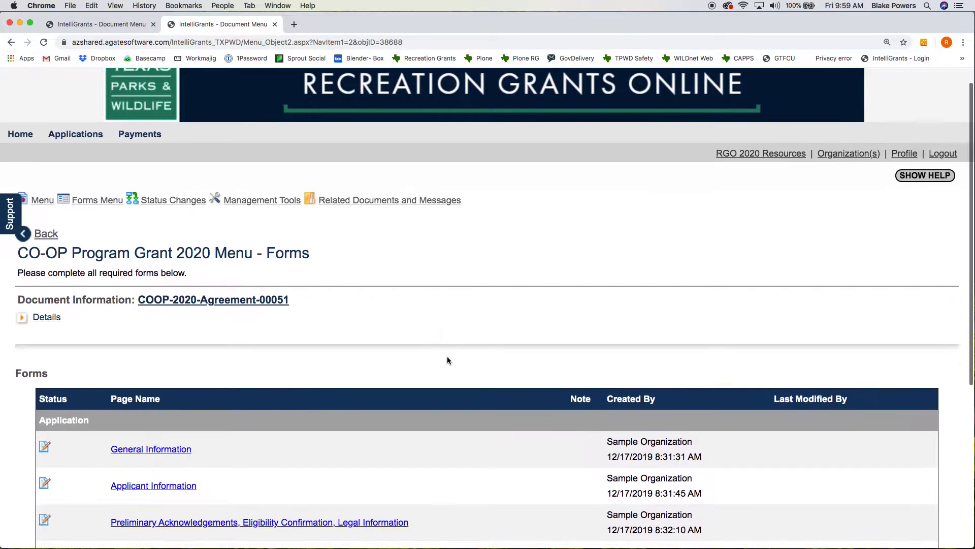
scroll(447, 360, down, 4)
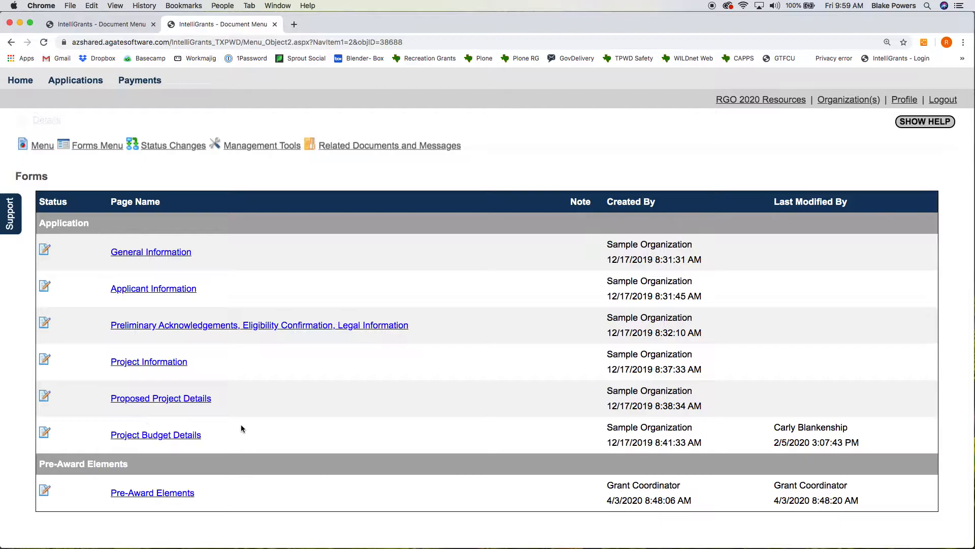
scroll(241, 424, down, 2)
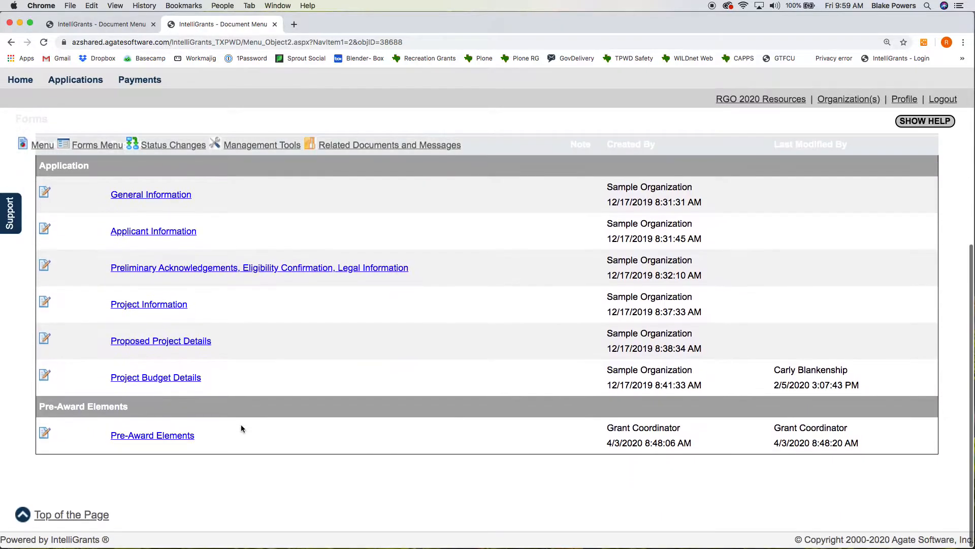
click(146, 440)
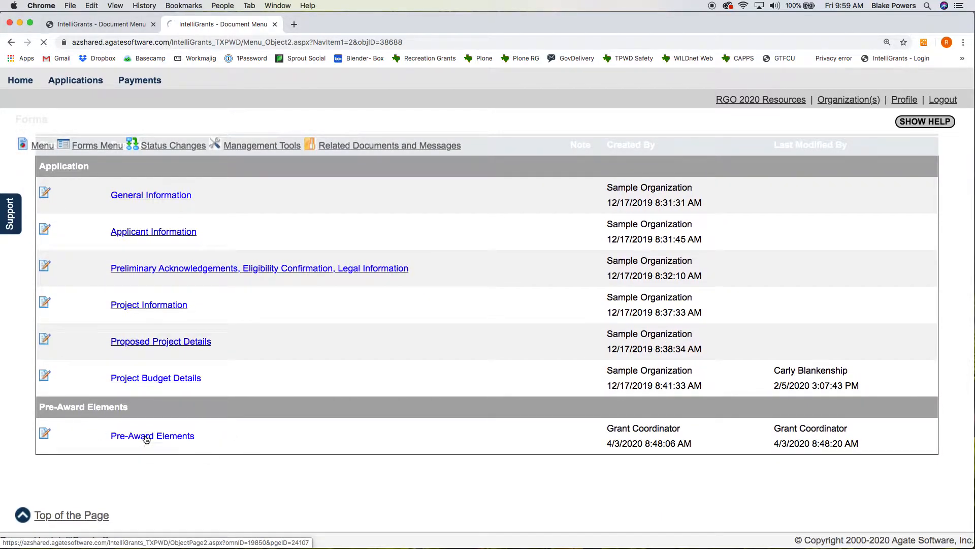
scroll(122, 430, down, 3)
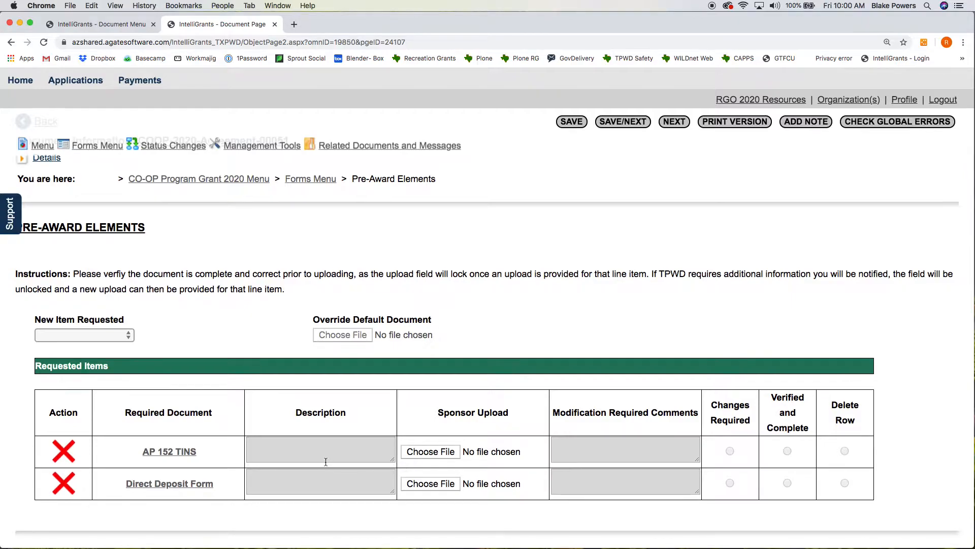
scroll(326, 461, down, 1)
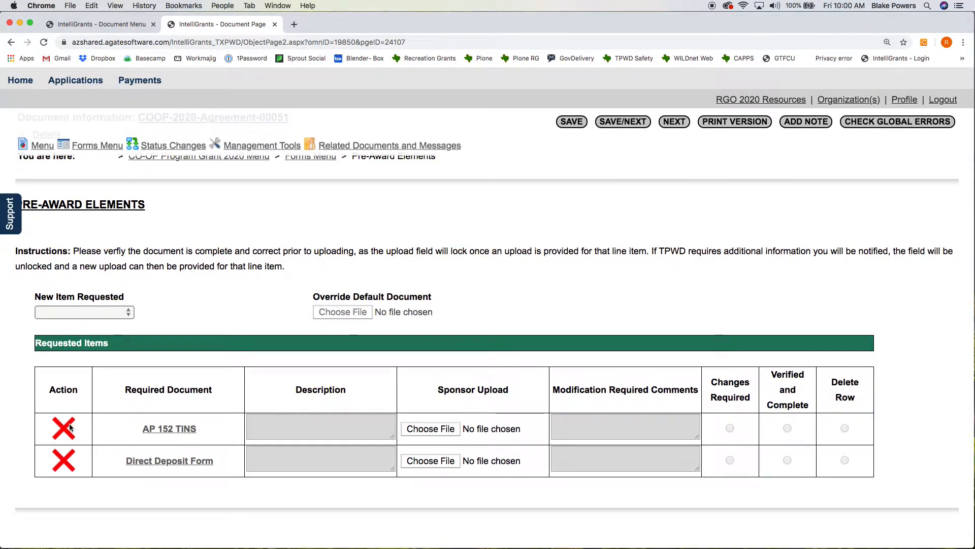
Open the required AP 152 TINS document, look through its pages and save it as a PDF in Downloads.
click(173, 430)
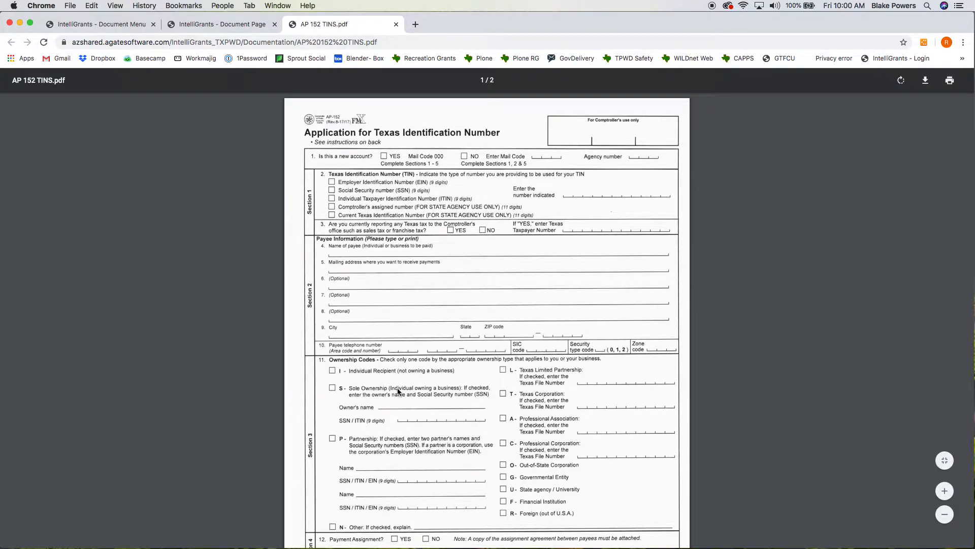
scroll(404, 371, down, 8)
scroll(420, 378, down, 5)
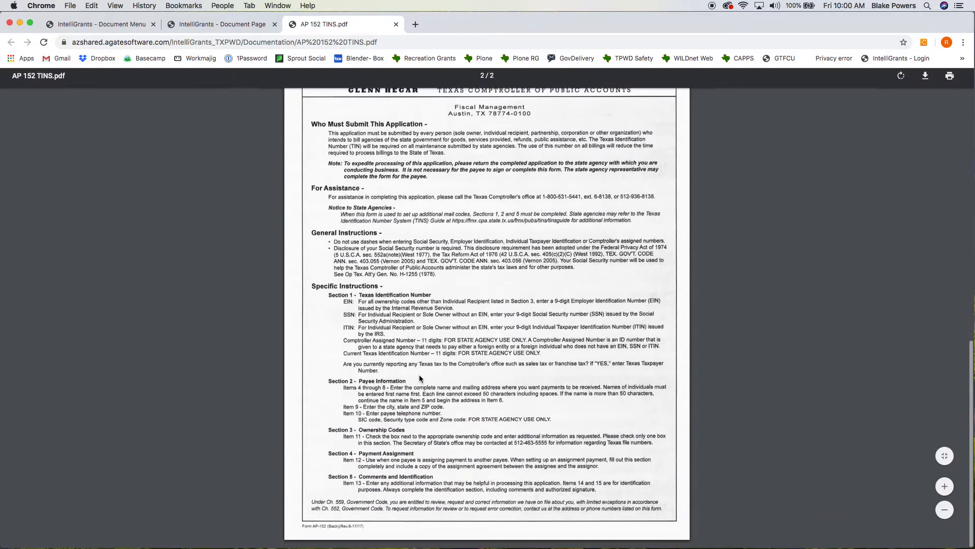
click(926, 82)
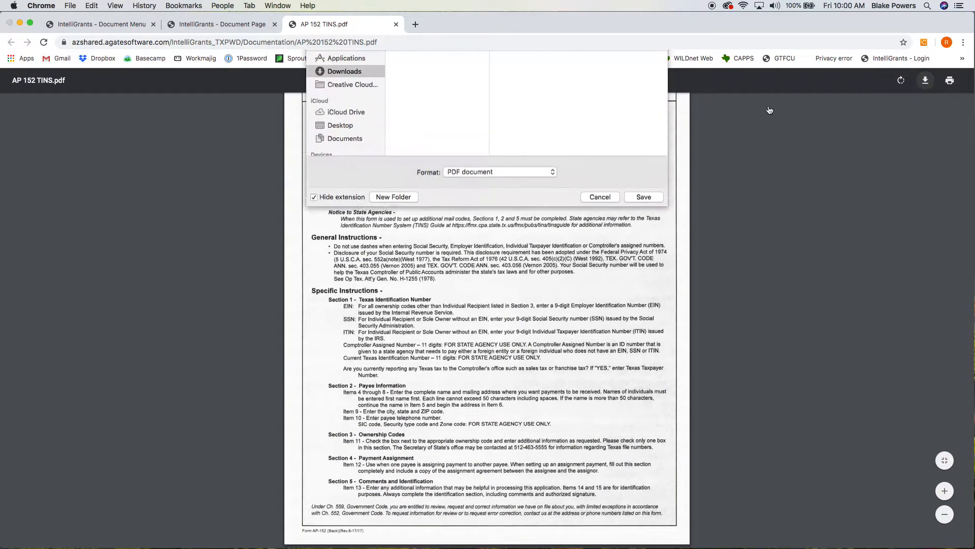
click(644, 268)
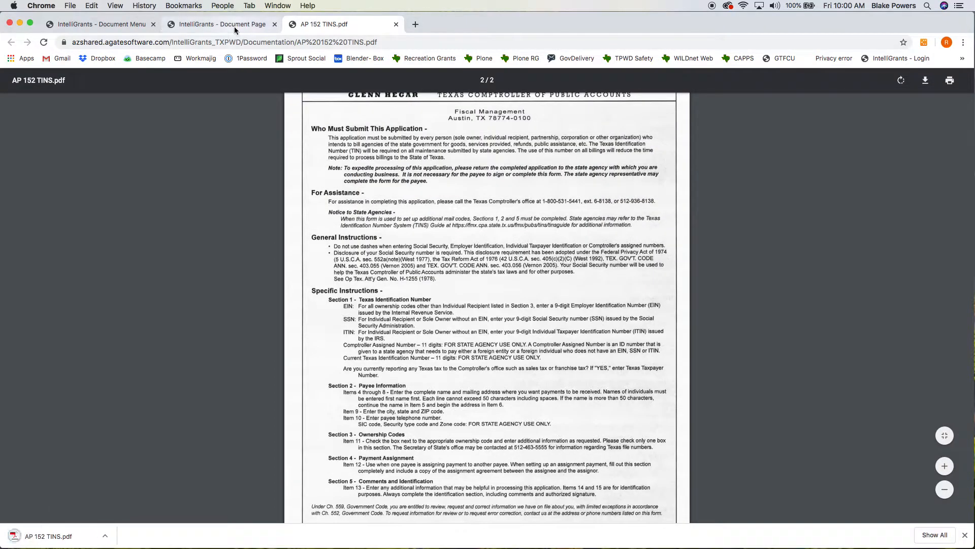
Return to the Pre-Award Elements form, open the Direct Deposit Form and save it as a PDF in Downloads.
click(234, 27)
scroll(203, 305, down, 3)
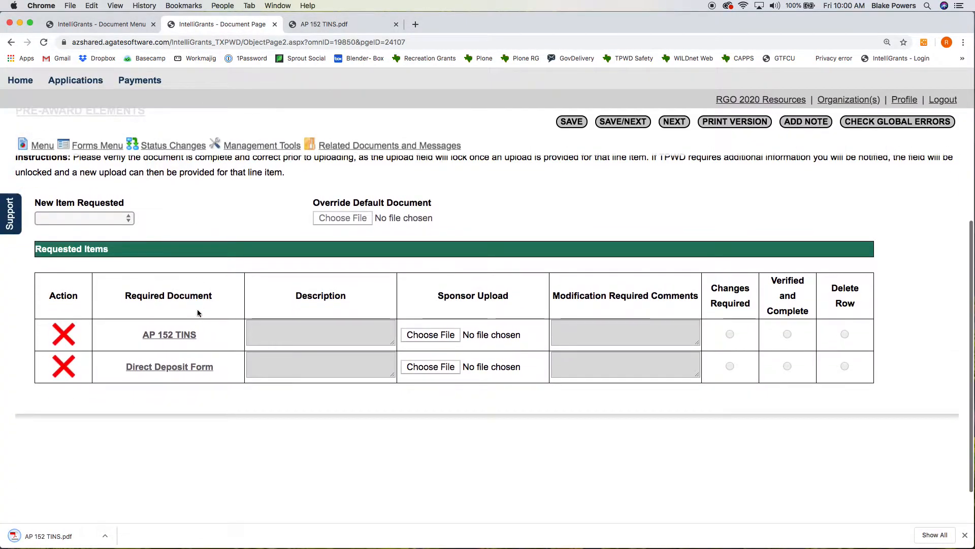
click(177, 367)
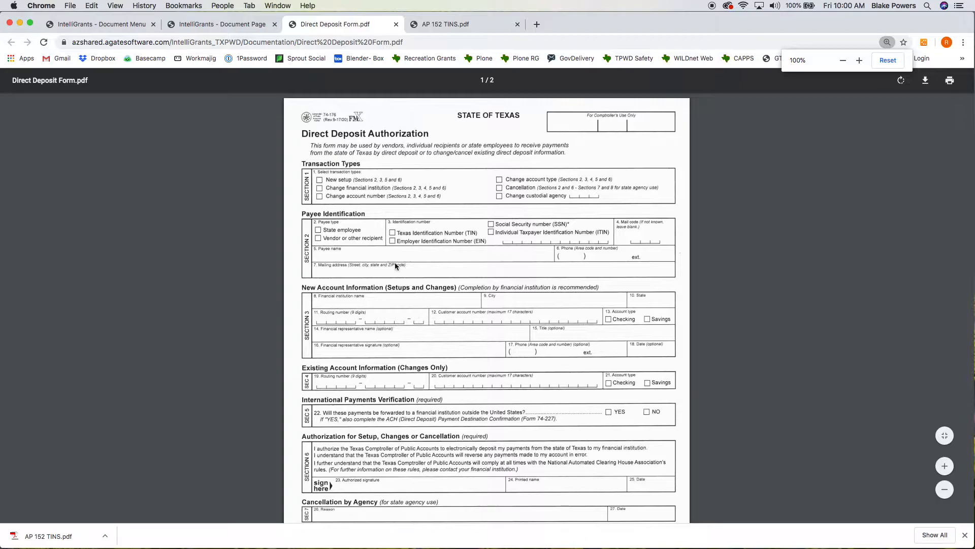
click(925, 81)
click(630, 268)
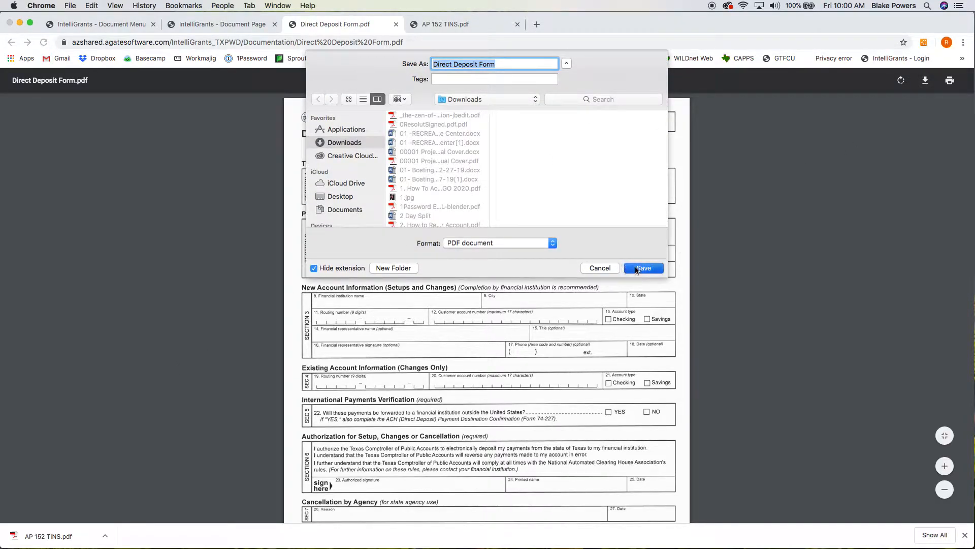
Back in the Pre-Award Elements form, choose AP 152 TINS.pdf from Downloads as the sponsor upload for AP 152 TINS.
click(236, 26)
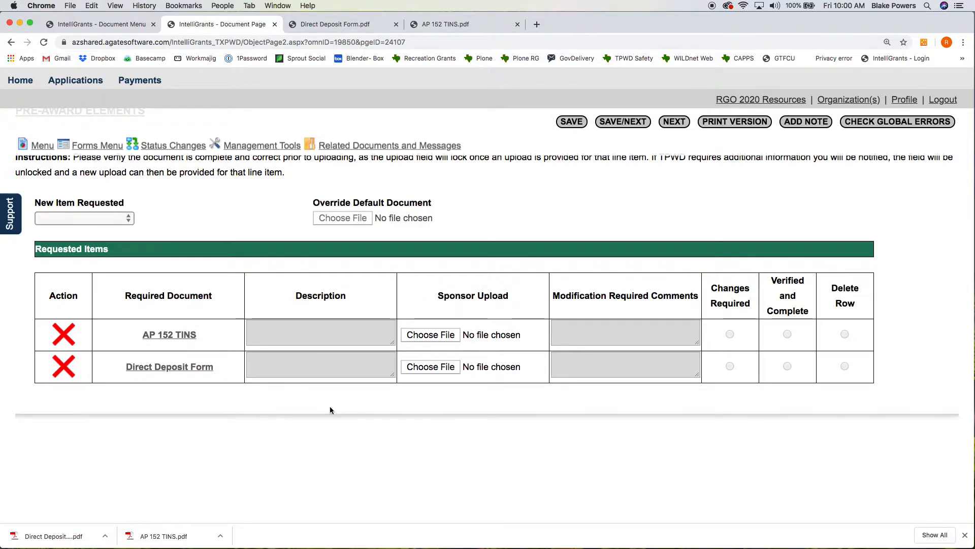
click(435, 336)
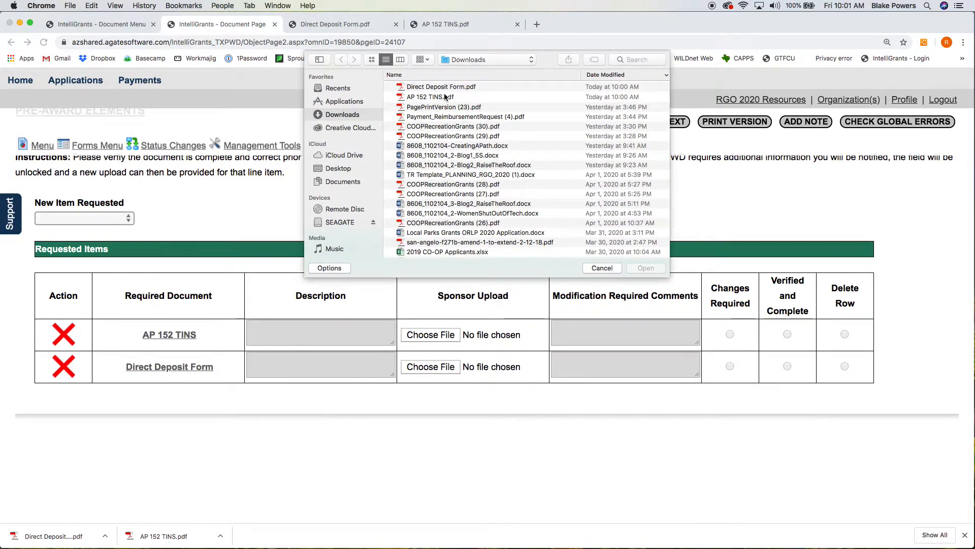
click(445, 97)
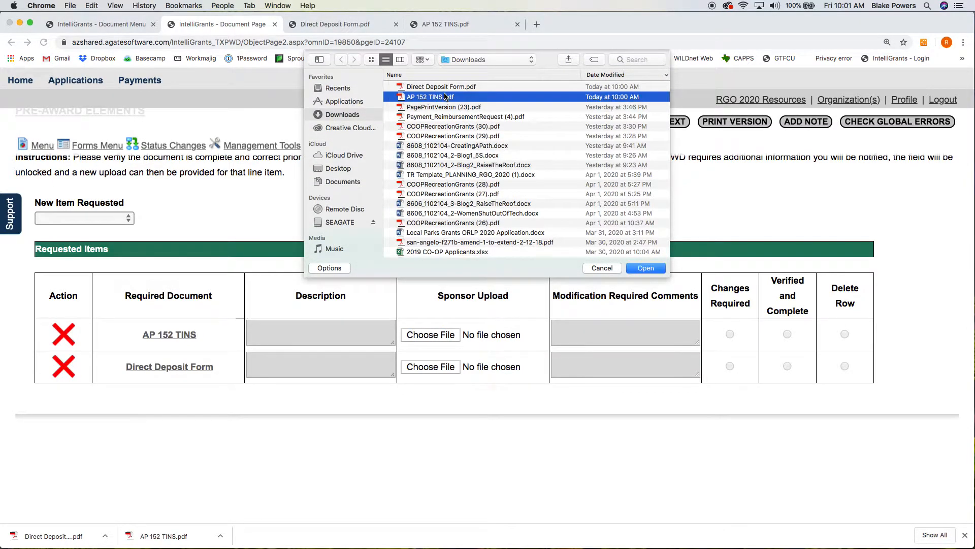
click(646, 268)
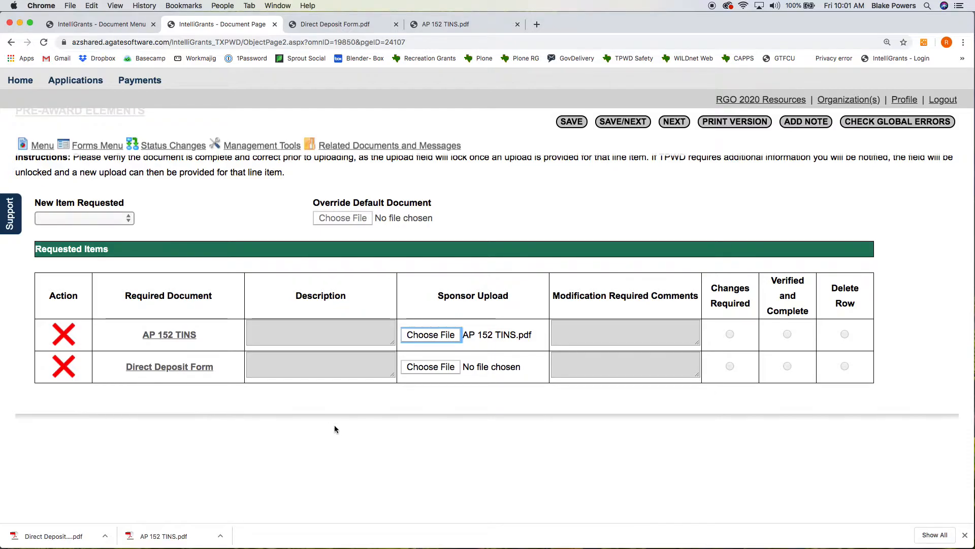
Choose Direct Deposit Form.pdf from Downloads as the sponsor upload for Direct Deposit Form and save the Pre-Award Elements form.
click(442, 368)
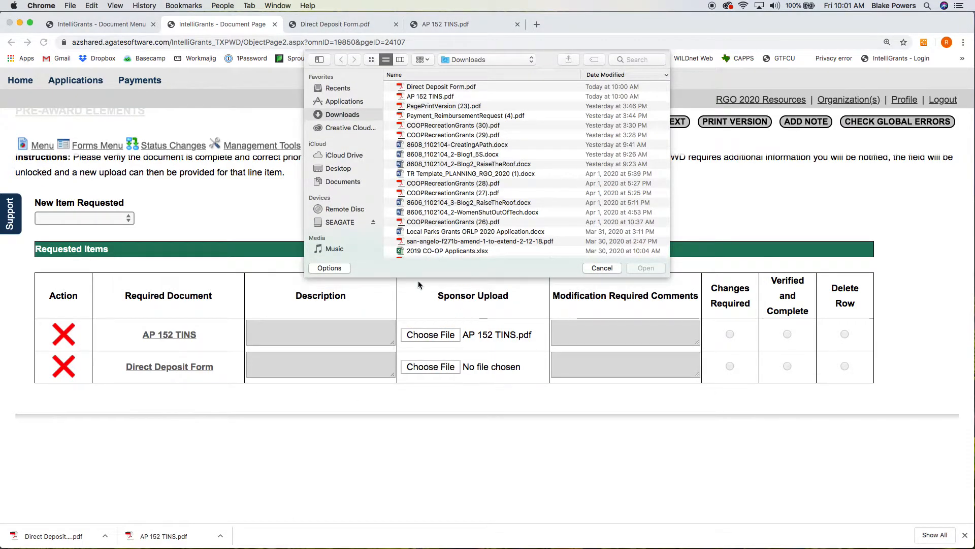
click(453, 87)
click(646, 267)
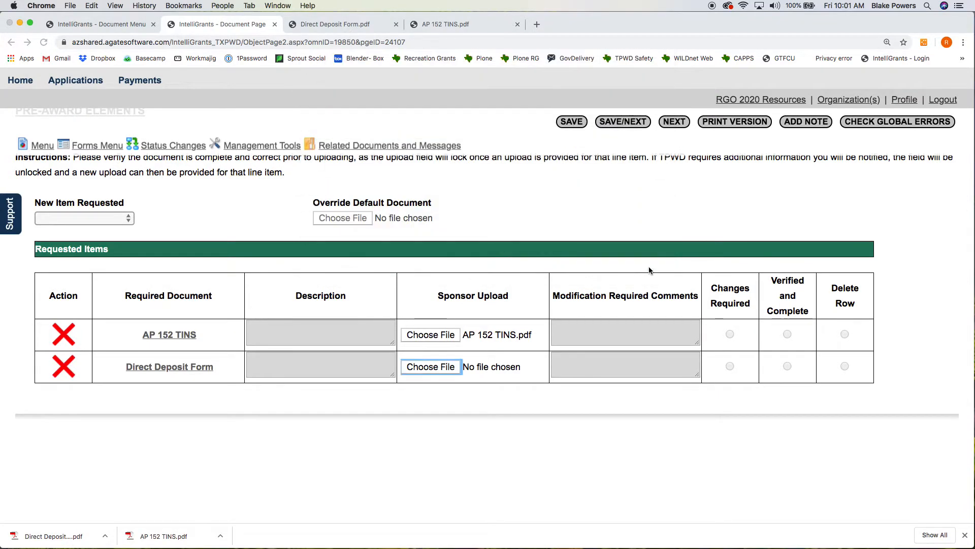
click(572, 122)
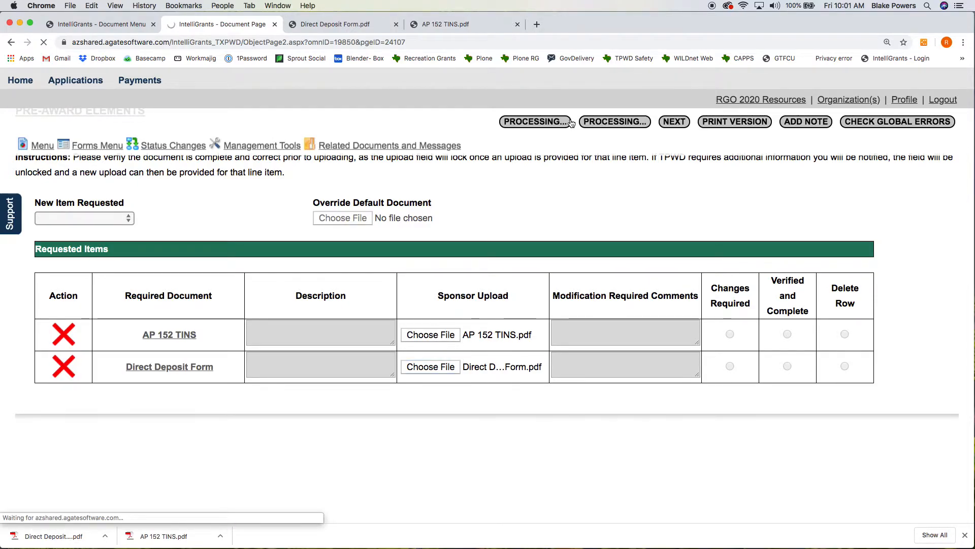
scroll(367, 337, down, 5)
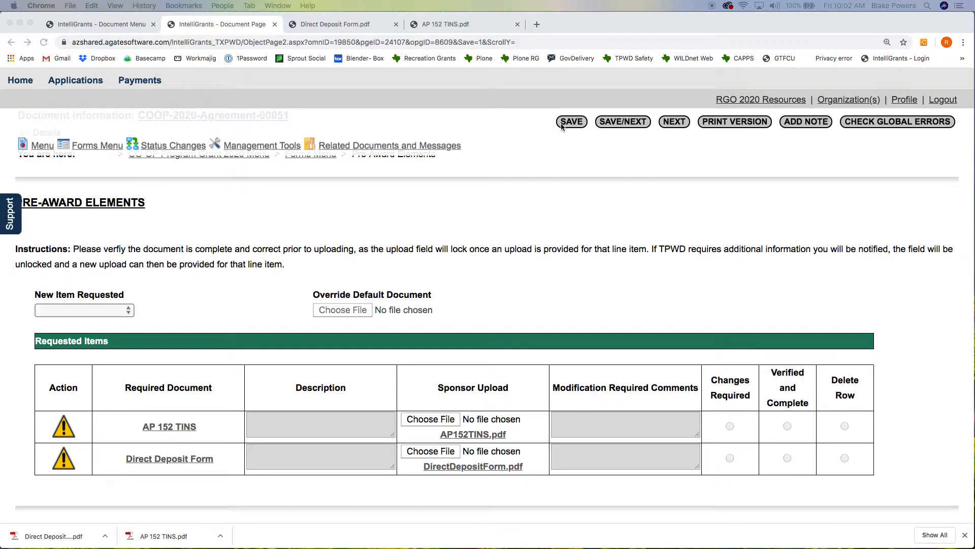
Reload the Pre-Award Elements form to check the review status of both requested items.
click(552, 43)
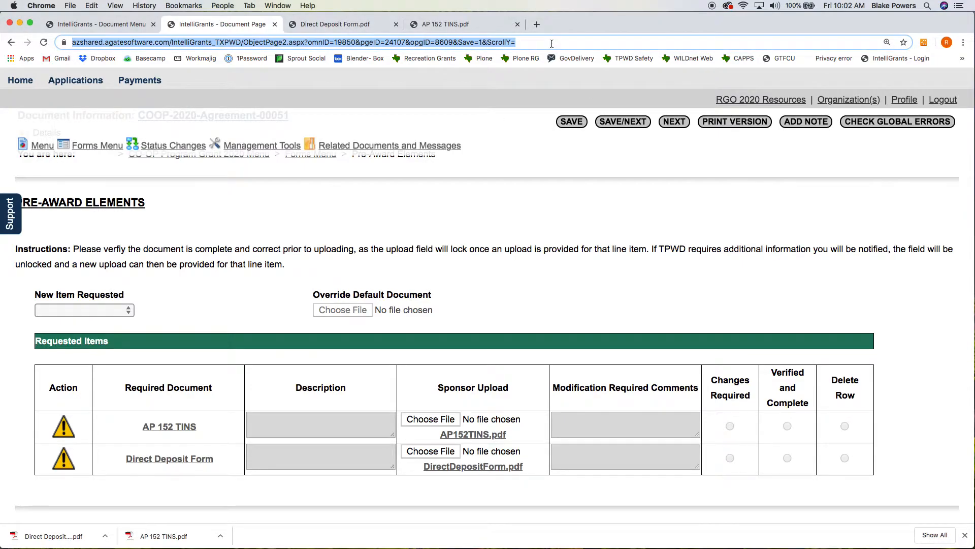
scroll(477, 236, up, 1)
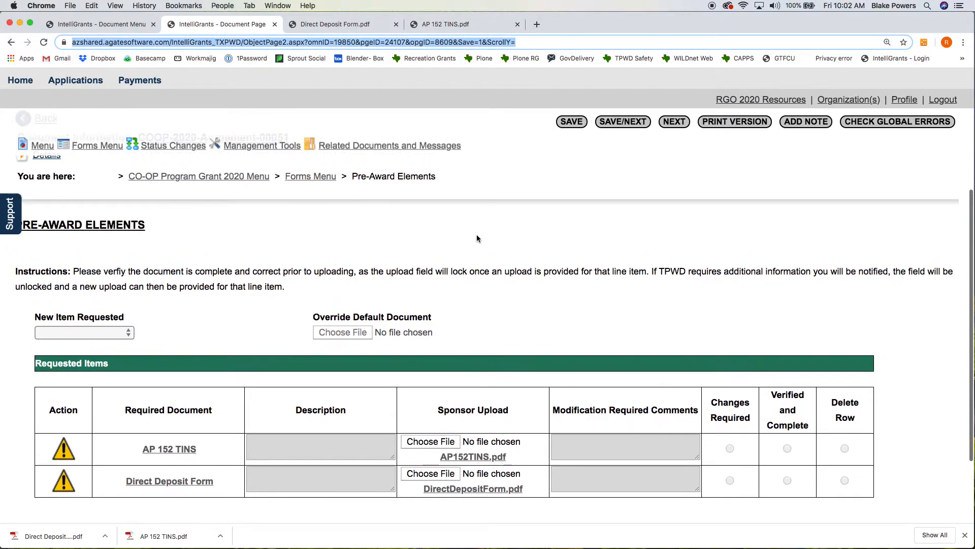
key(Return)
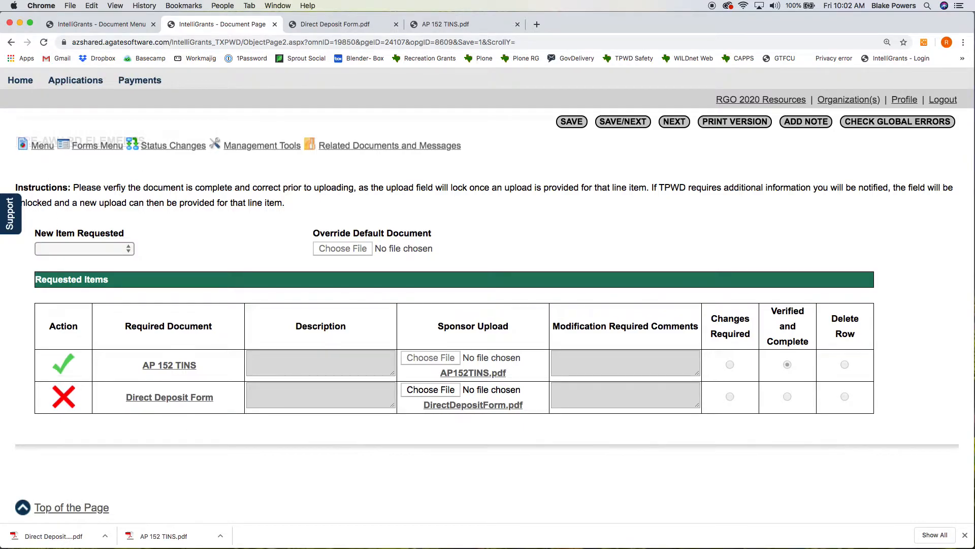
Switch to Outlook and refresh the Hotmail account's inbox to check for new Pre-Award Elements notifications.
click(4, 483)
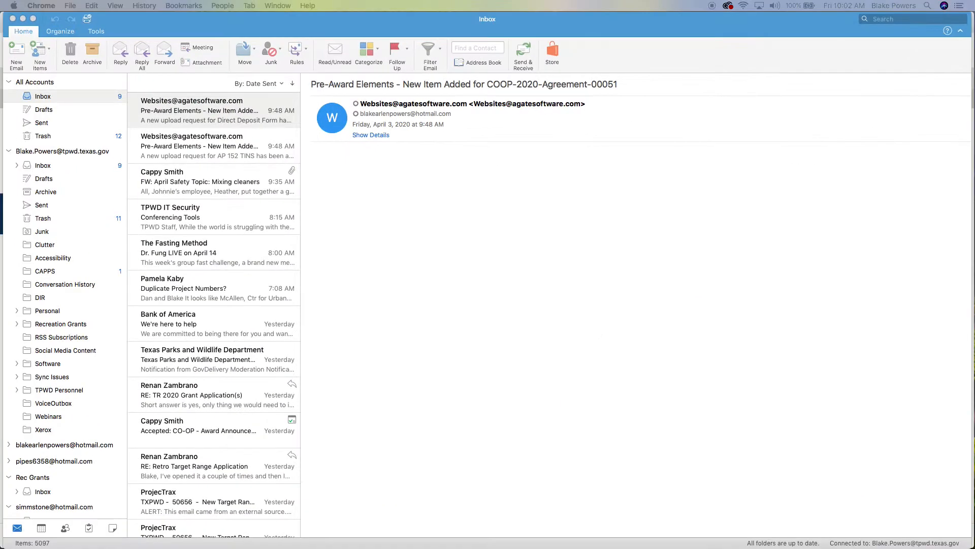
click(42, 165)
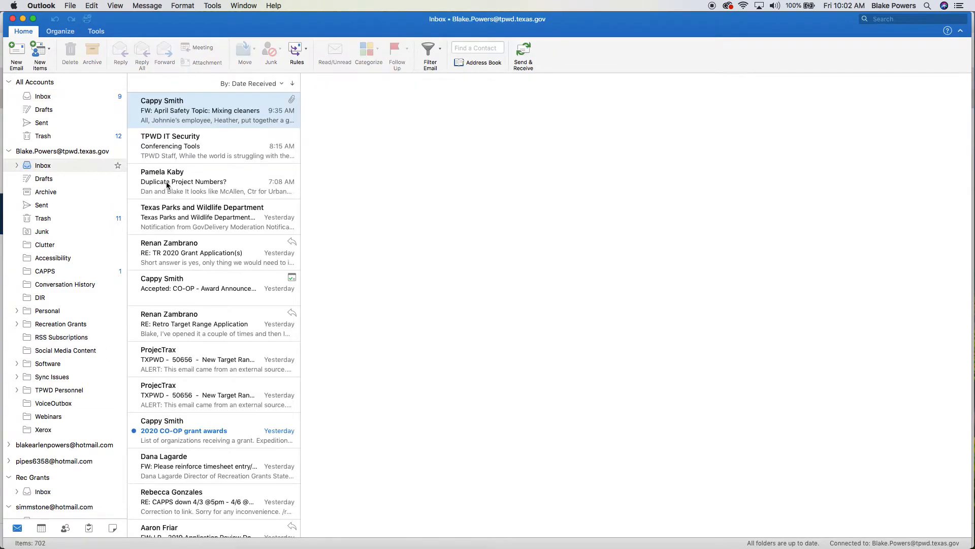
click(9, 151)
click(9, 168)
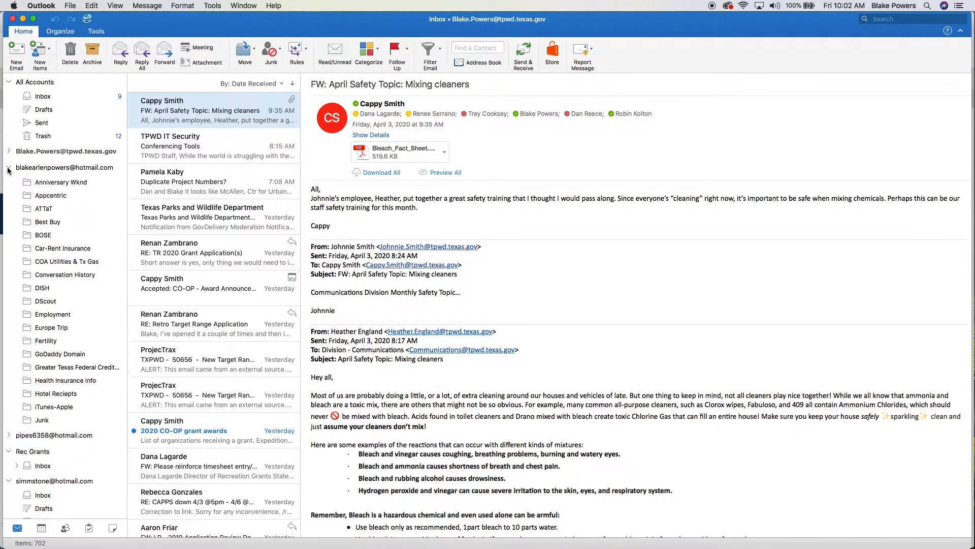
click(43, 182)
scroll(212, 186, up, 3)
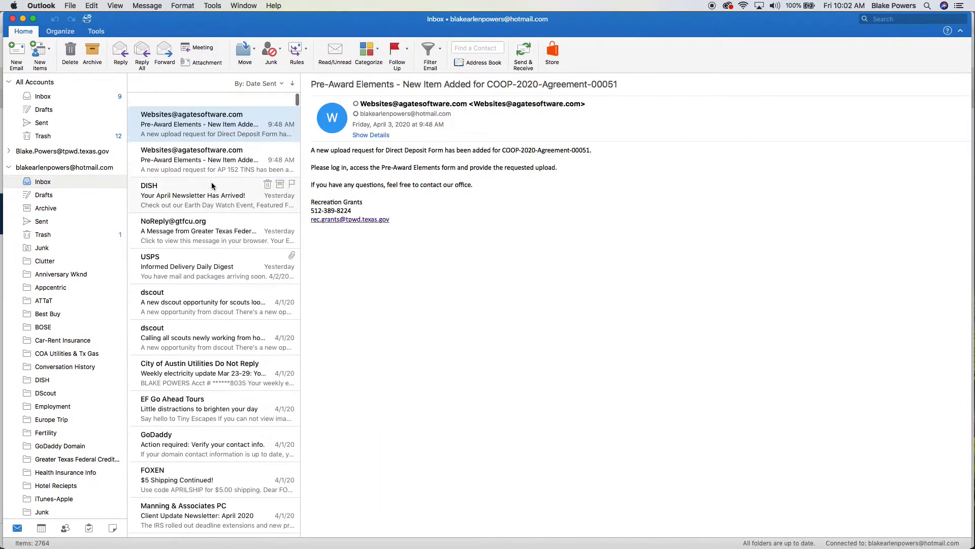
click(525, 53)
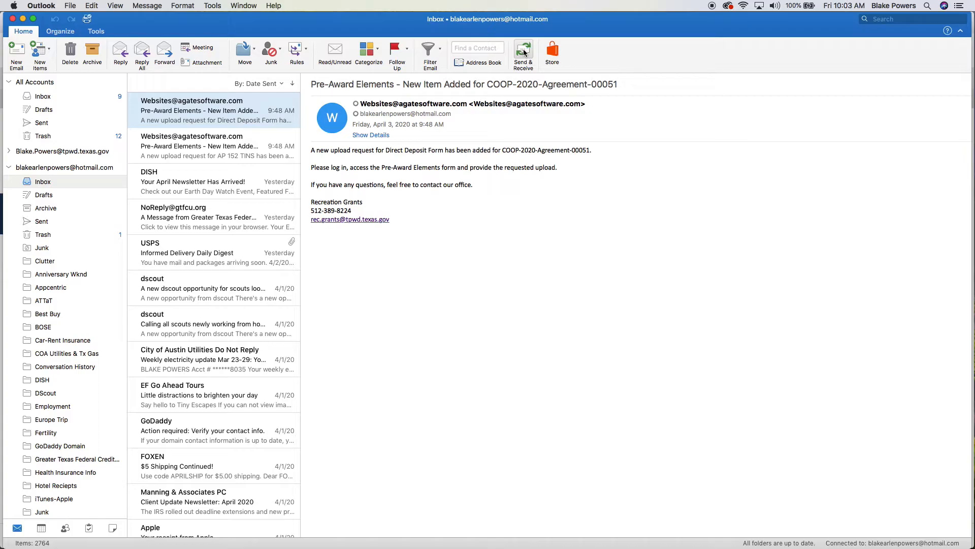
click(24, 19)
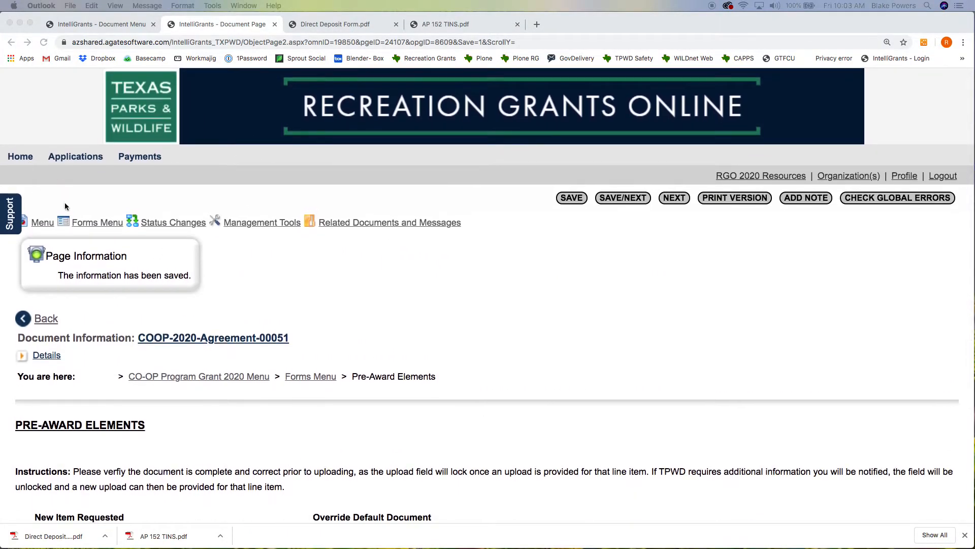
Back in Recreation Grants Online, open My Inbox from the home page and read the Pre-Award Elements "Item Completed" message.
click(22, 158)
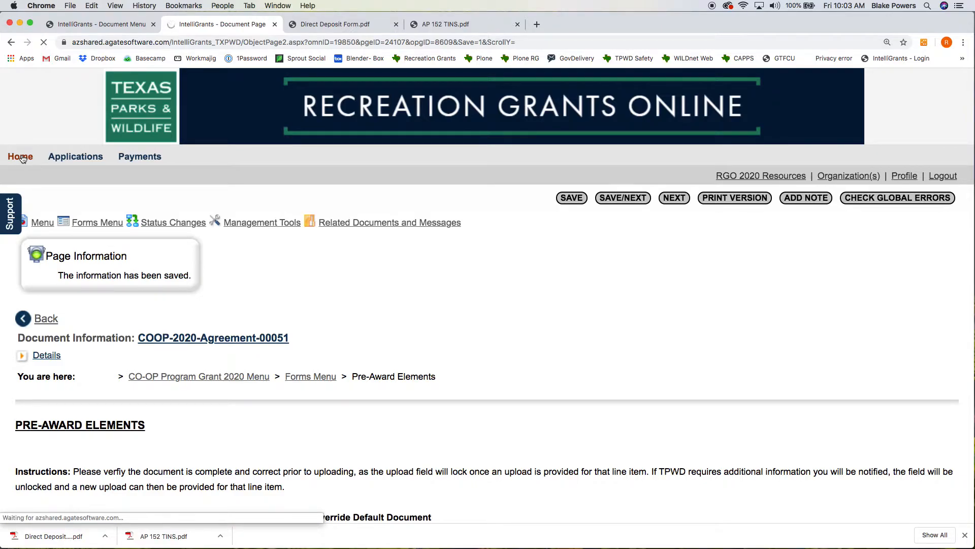
scroll(218, 270, down, 5)
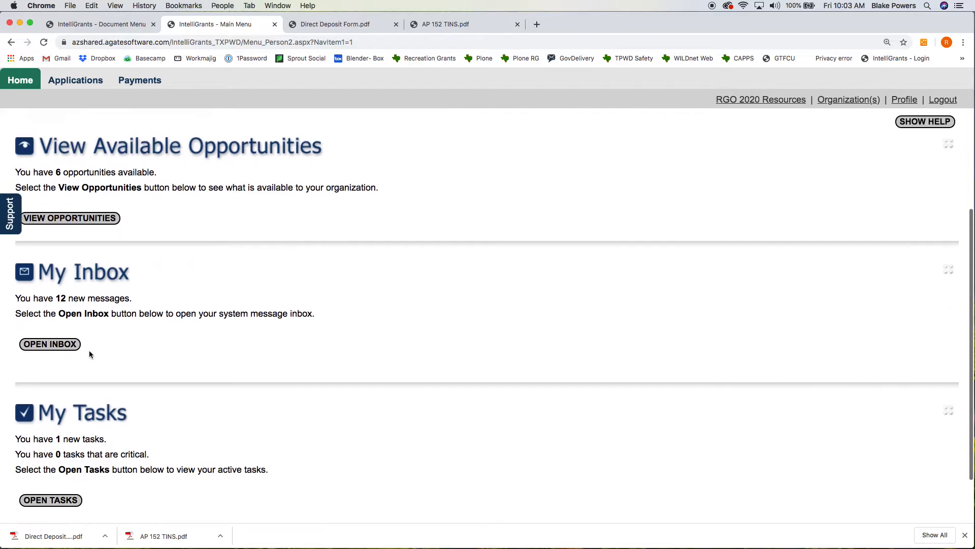
click(58, 346)
scroll(335, 311, down, 1)
scroll(335, 311, down, 1)
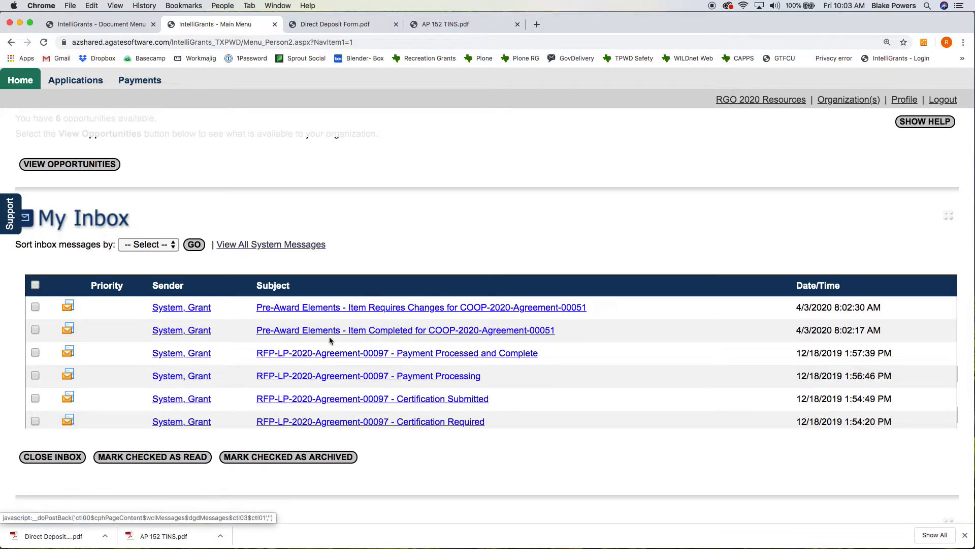
click(389, 333)
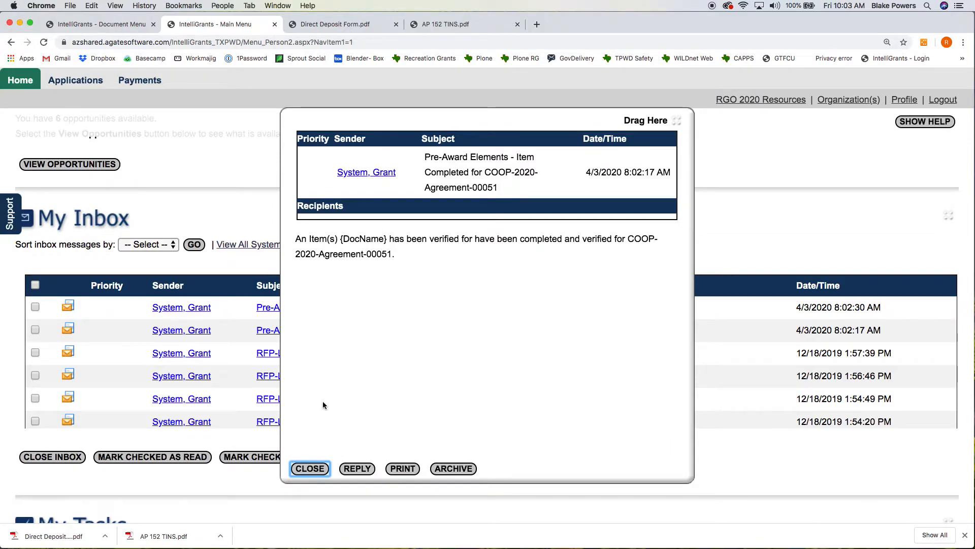
click(305, 469)
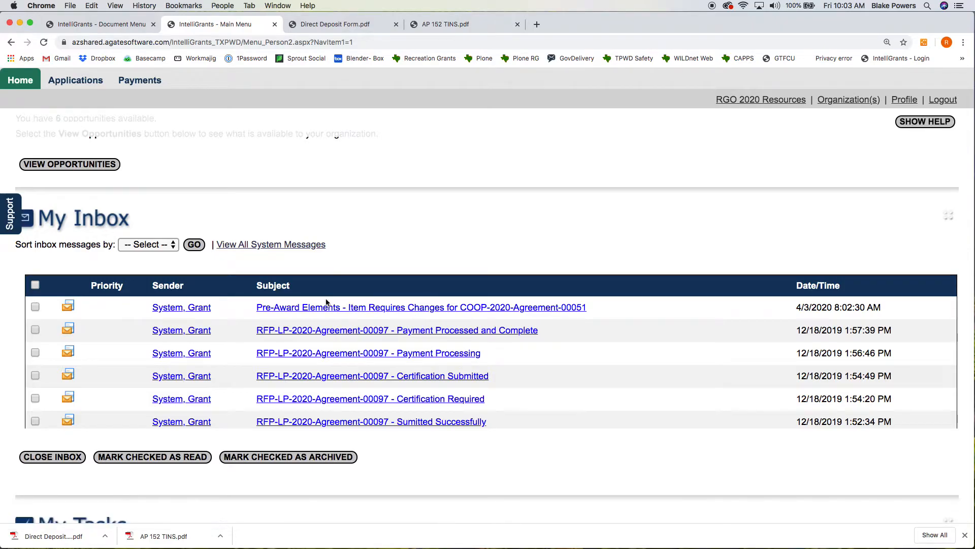
Read the Pre-Award Elements "Item Requires Changes" message, highlight the name of the affected document and close the message.
click(374, 309)
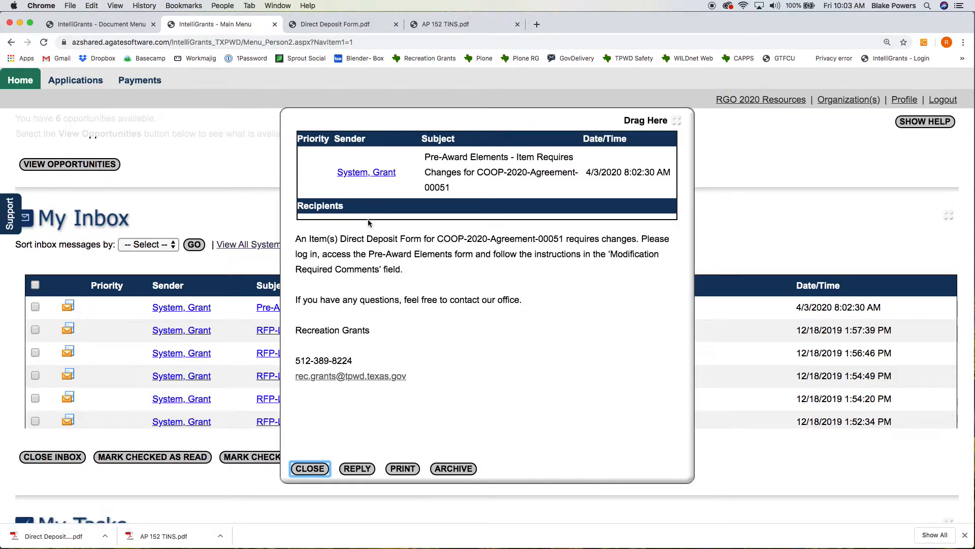
drag(339, 238, 421, 238)
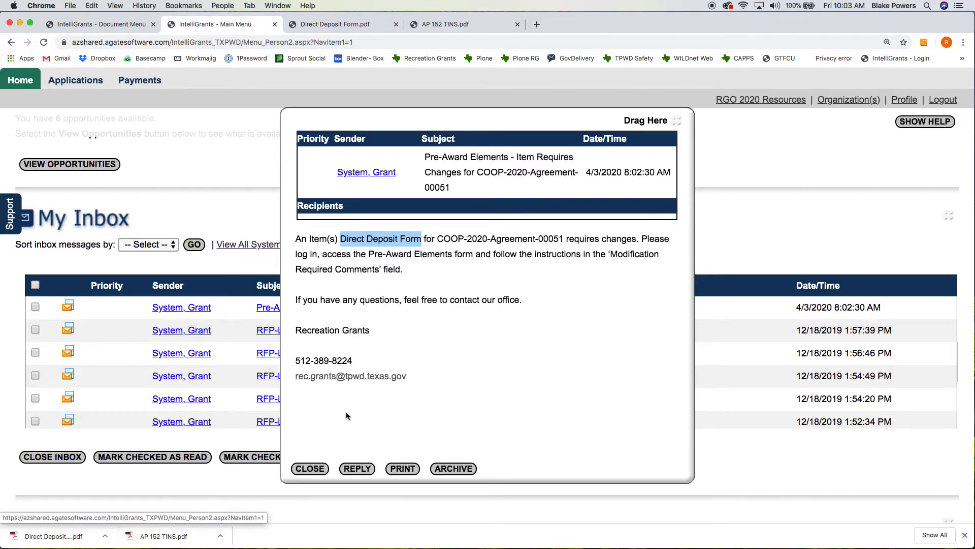
click(310, 468)
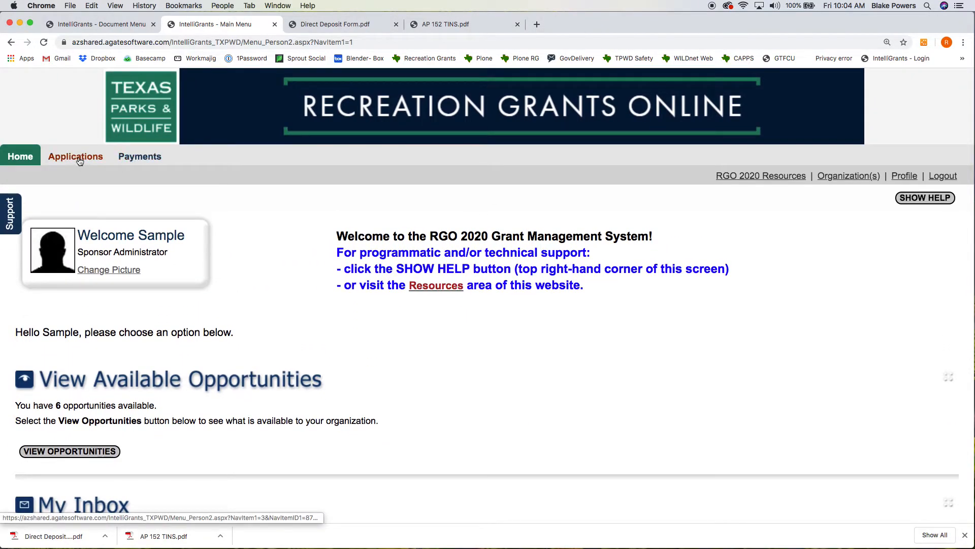
Open the CO-OP Program Grant 2020 agreement from My Tasks and go to the Requested Items in its Pre-Award Elements form.
scroll(187, 290, down, 15)
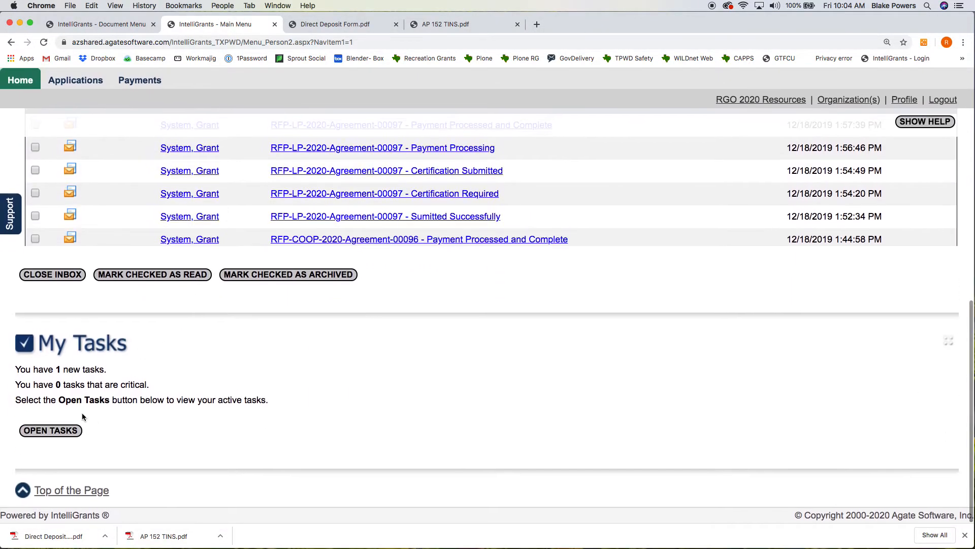
click(62, 430)
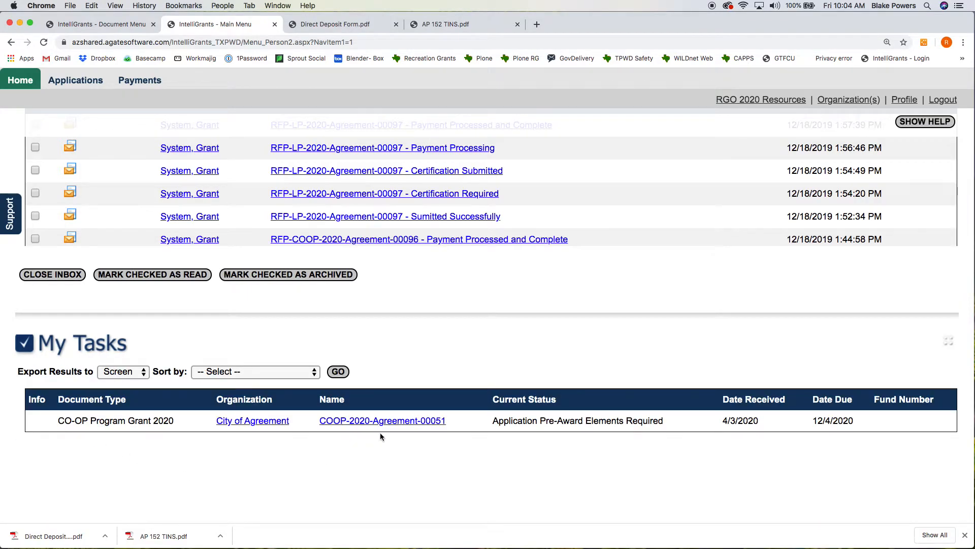
click(395, 422)
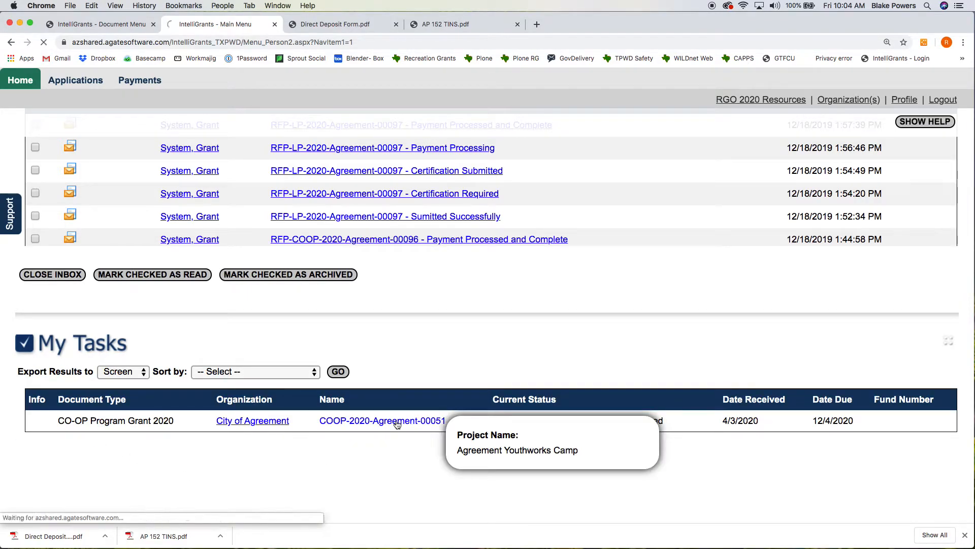
scroll(396, 425, down, 2)
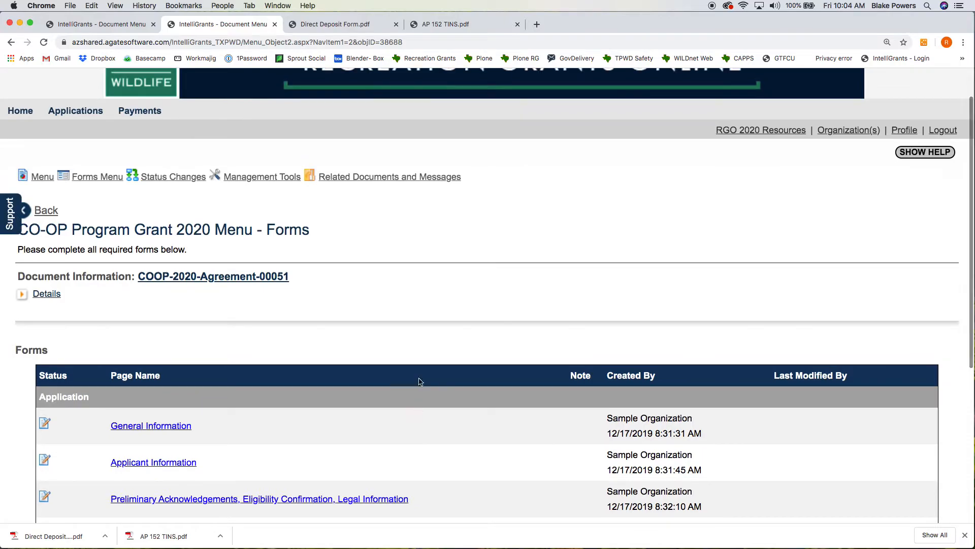
scroll(432, 385, down, 1)
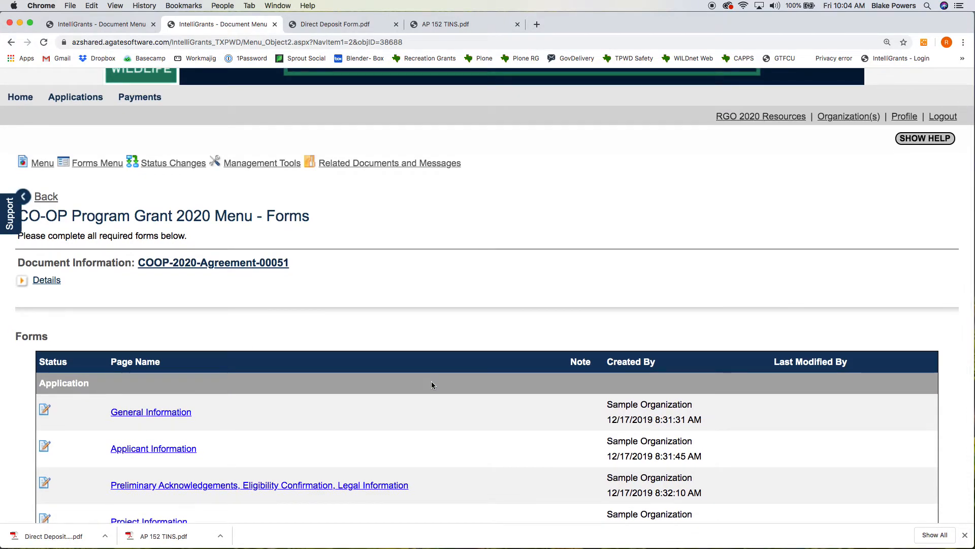
scroll(432, 385, down, 3)
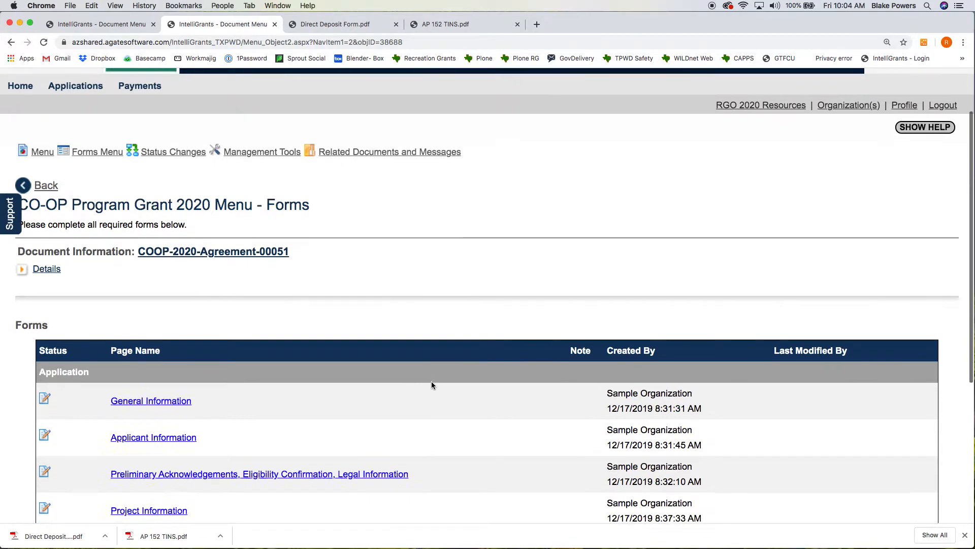
scroll(432, 385, down, 10)
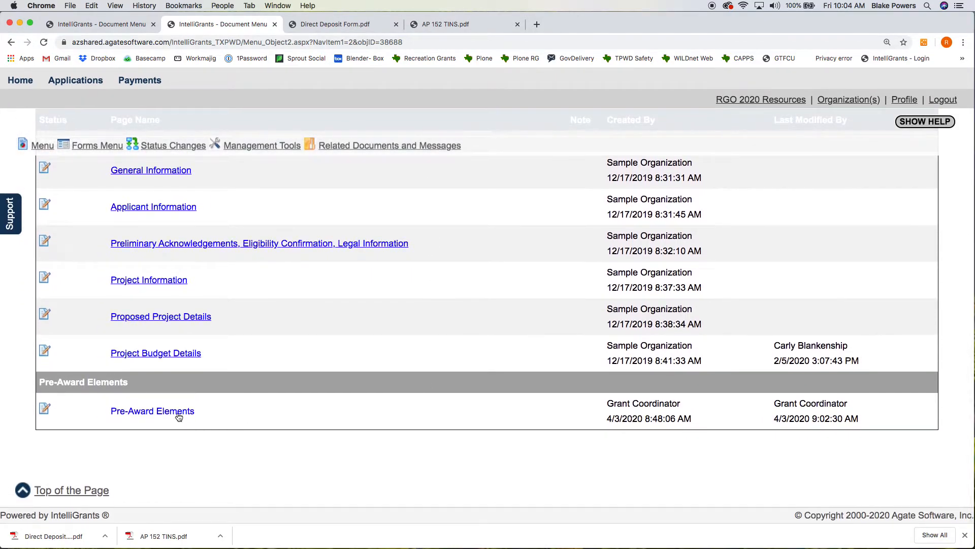
click(178, 416)
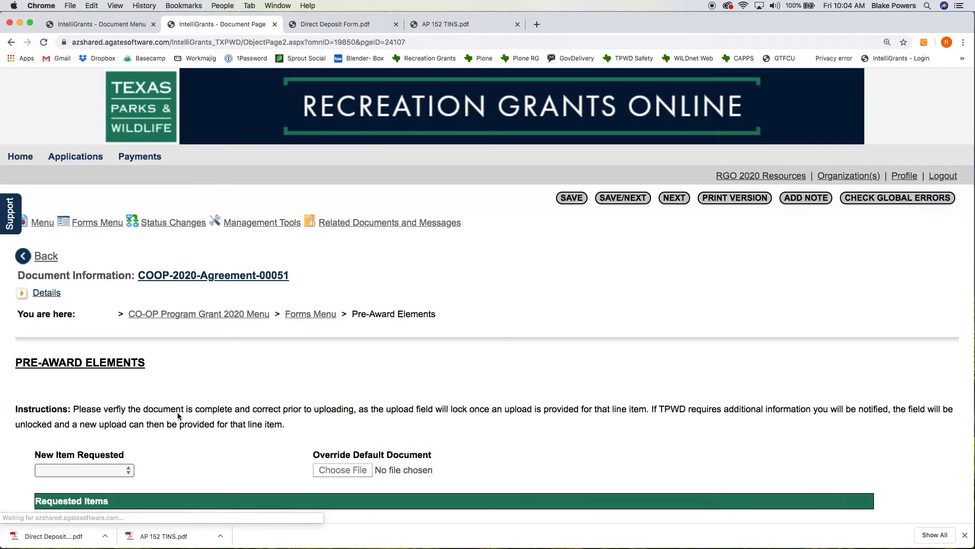
scroll(349, 360, down, 8)
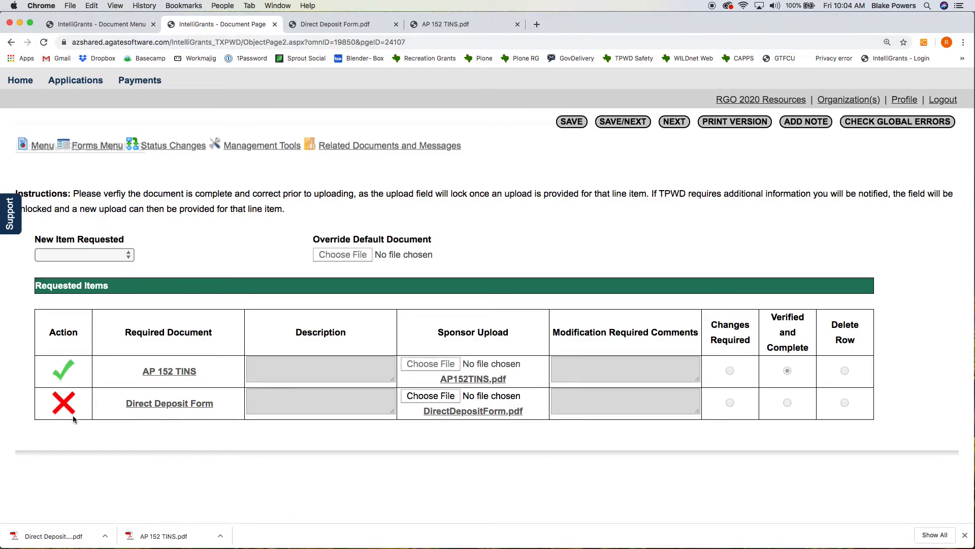
Dismiss the file selection for Direct Deposit Form and reload the form to check the Modification Required Comments.
mouse_move(72, 417)
click(435, 400)
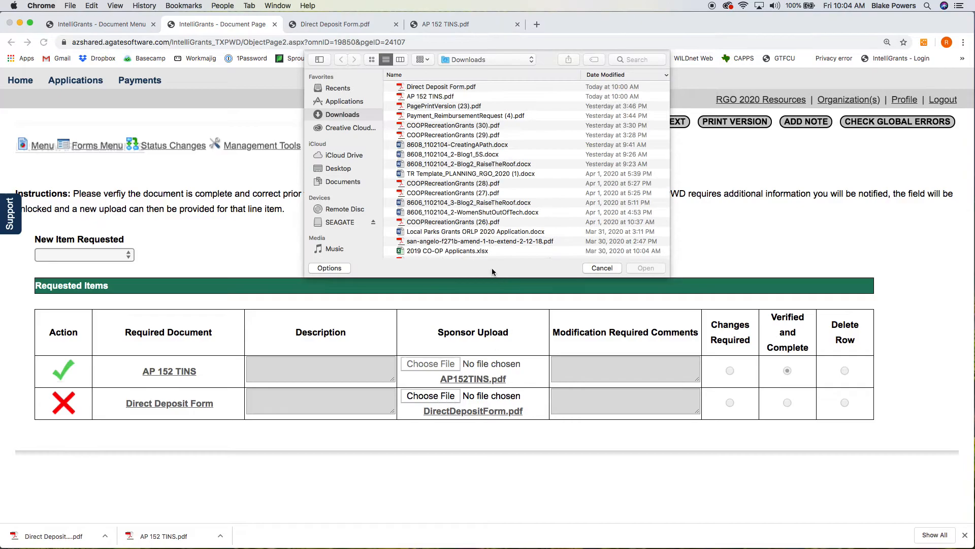
click(605, 268)
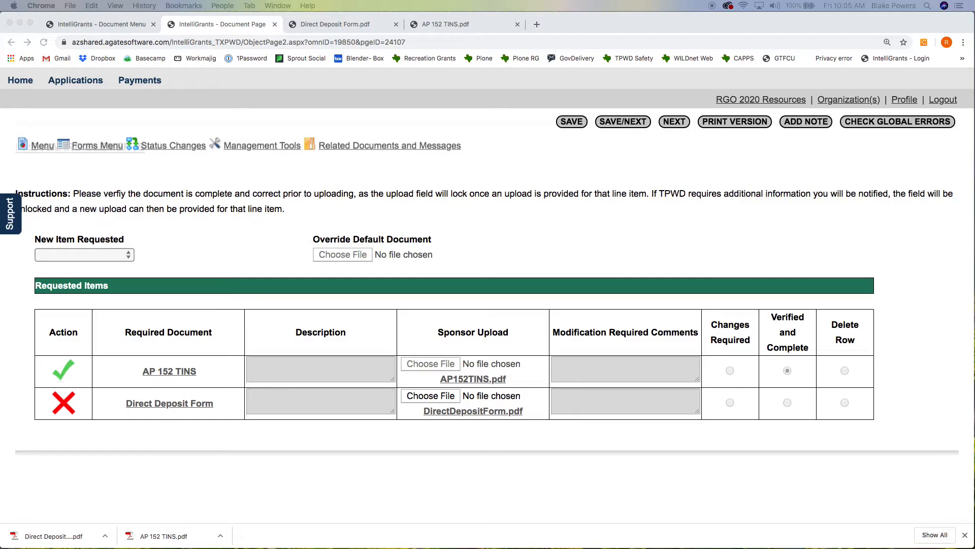
click(485, 45)
key(Return)
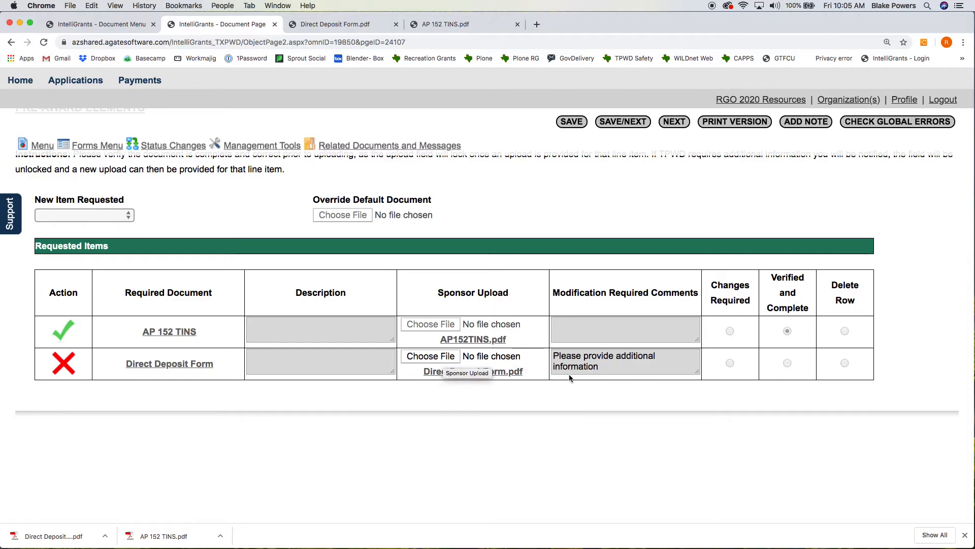
Upload Direct Deposit Form.pdf again as the Sponsor Upload for the Direct Deposit Form item and save the form.
click(431, 356)
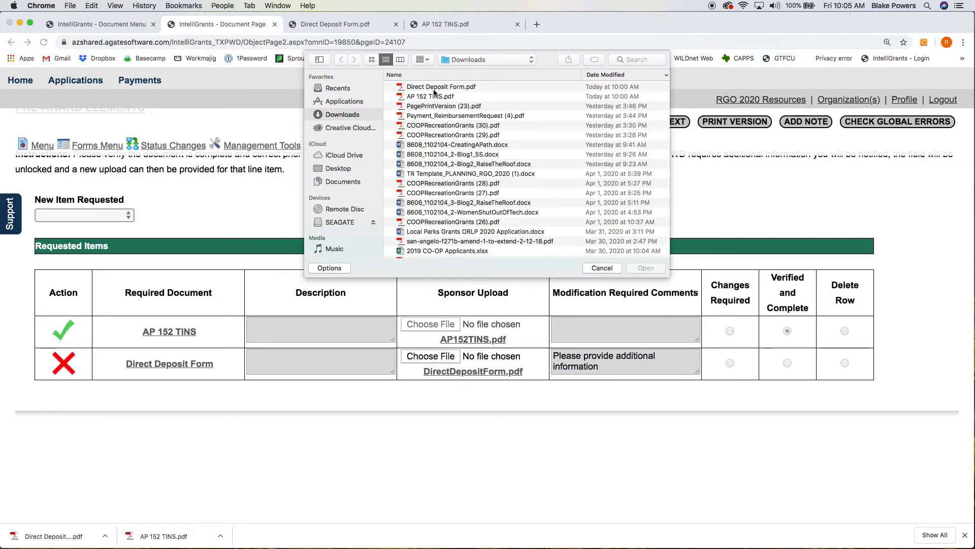
click(434, 89)
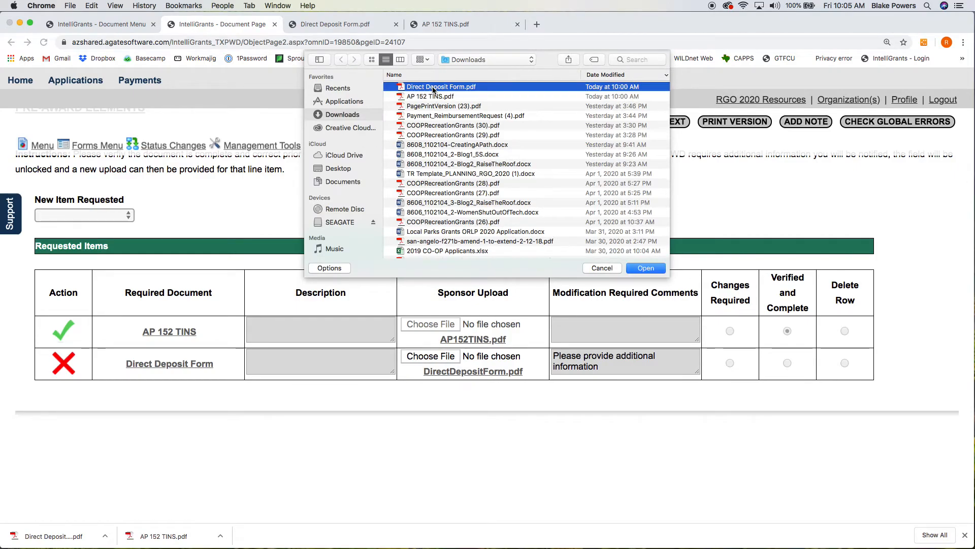
click(642, 270)
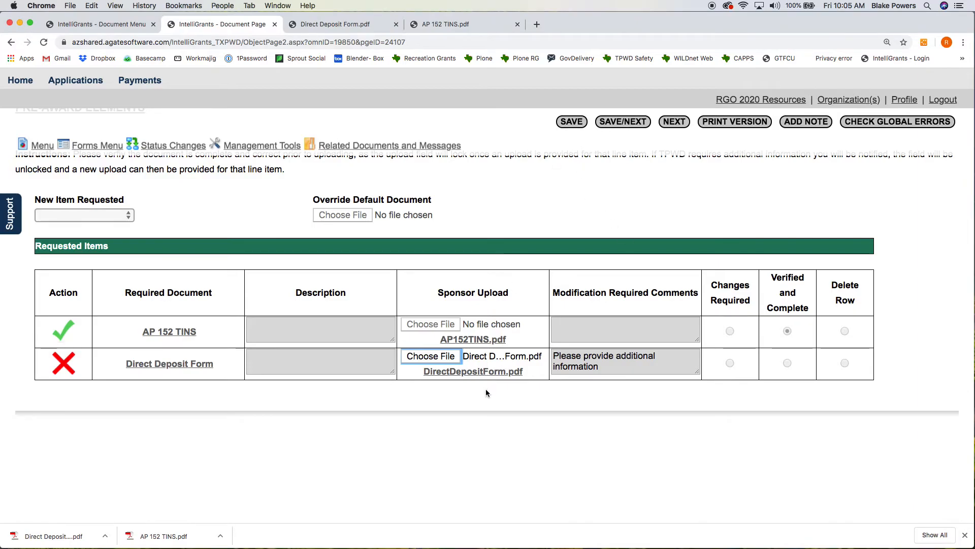
click(572, 122)
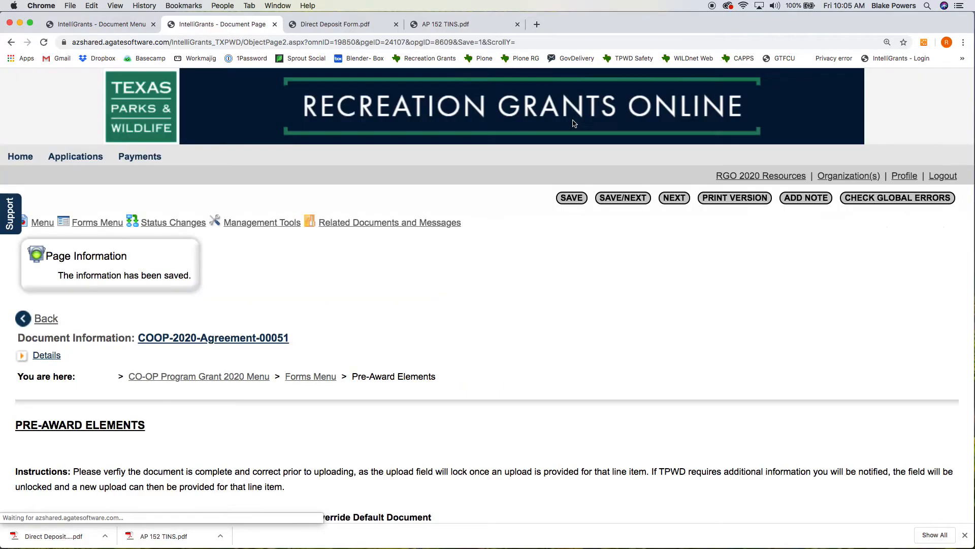
scroll(527, 327, down, 5)
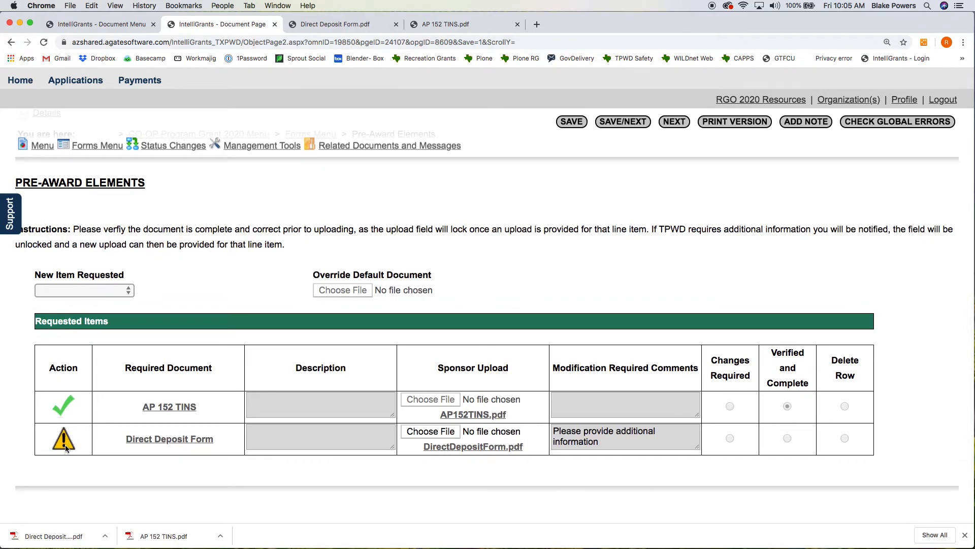
mouse_move(67, 447)
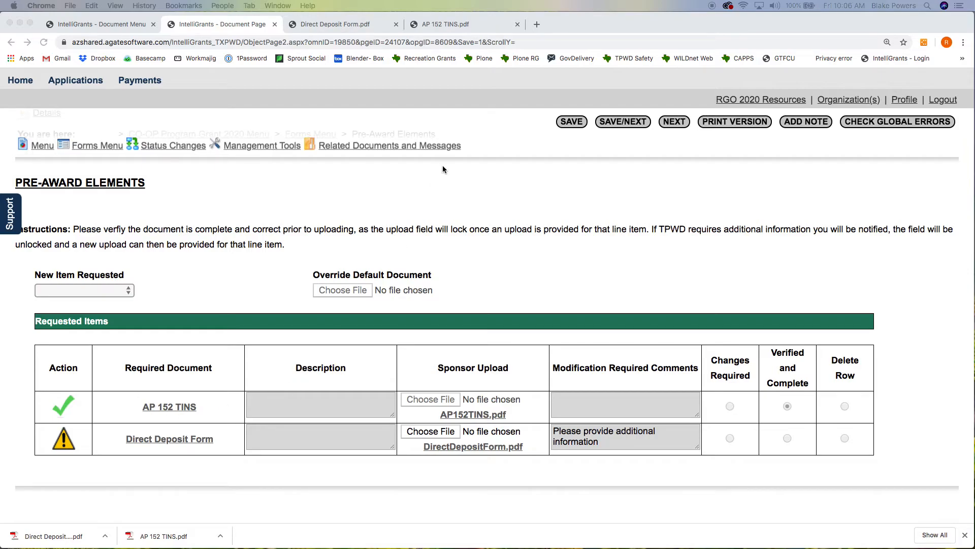
Reload the form, return to the home page and read the Pre-Award Elements Sponsor Upload message in My Inbox, closing it when done.
click(478, 41)
key(Return)
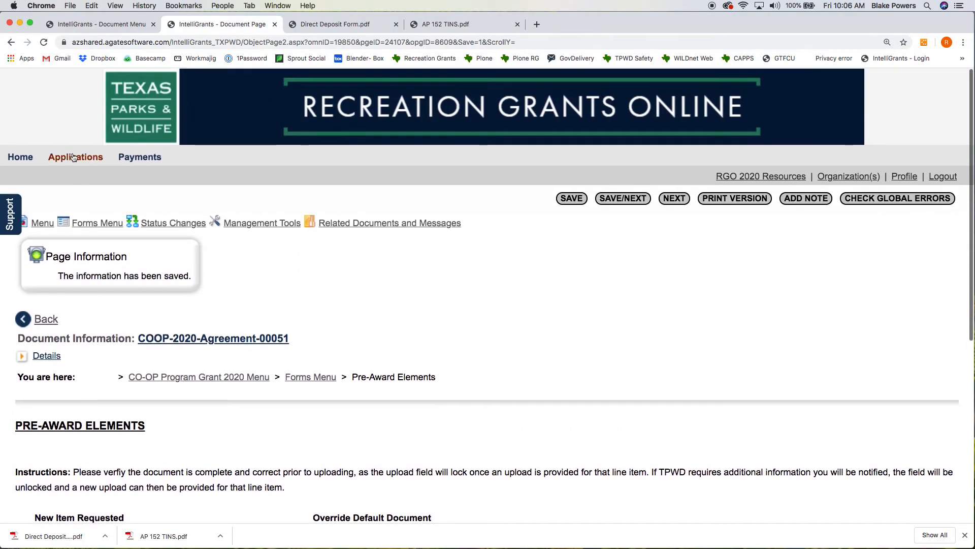
click(22, 157)
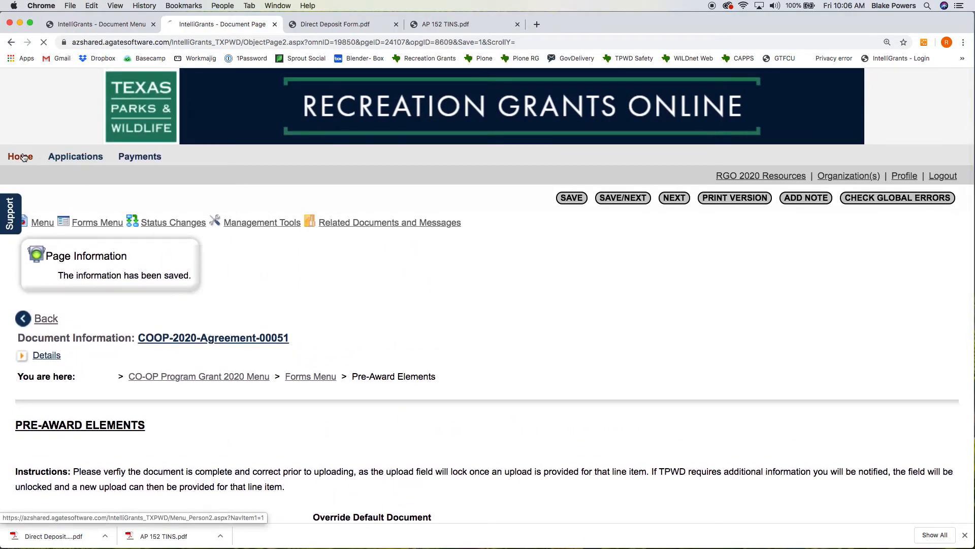
scroll(234, 255, down, 3)
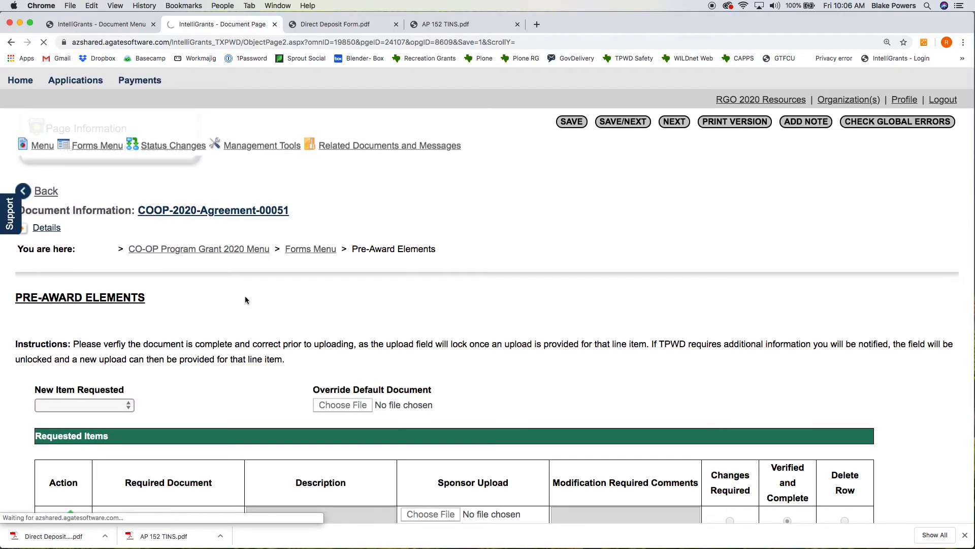
scroll(246, 298, down, 3)
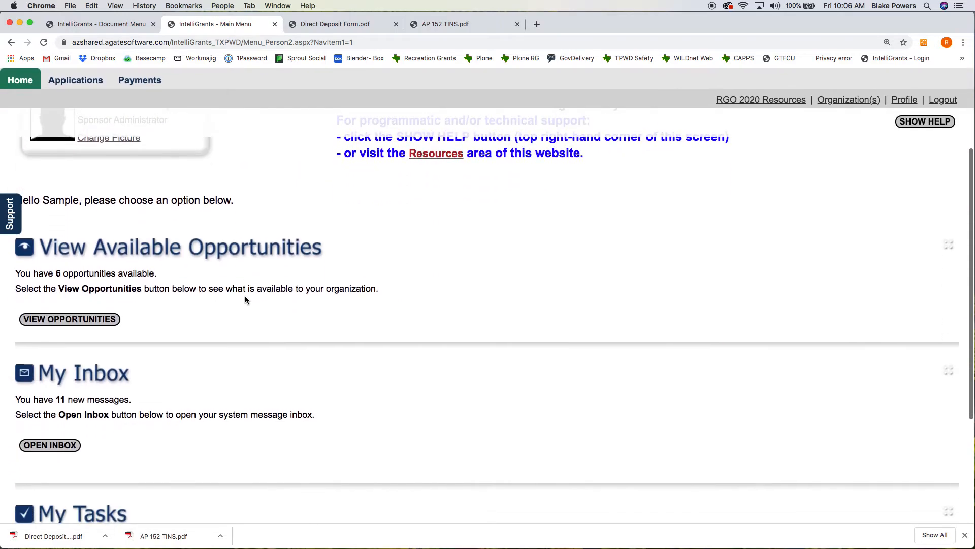
click(50, 445)
scroll(202, 343, down, 3)
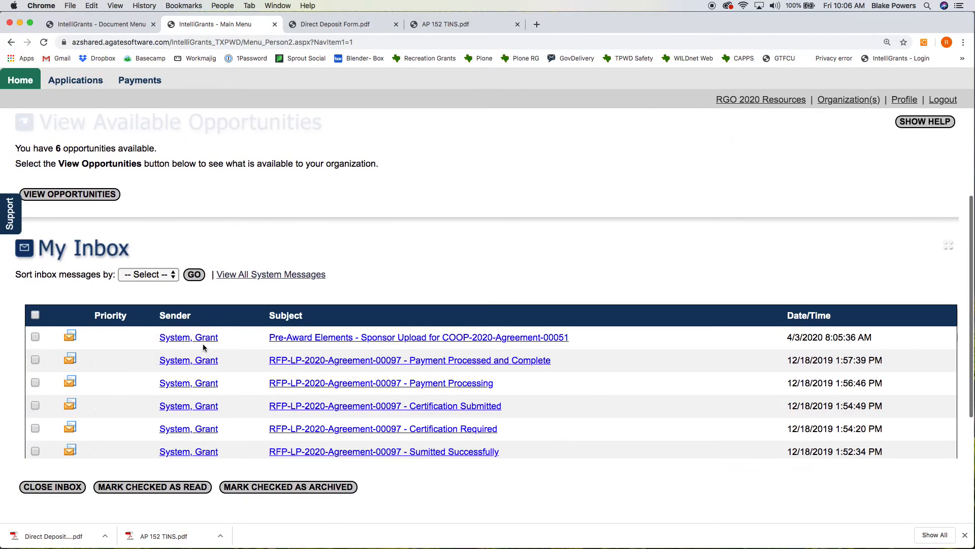
click(385, 340)
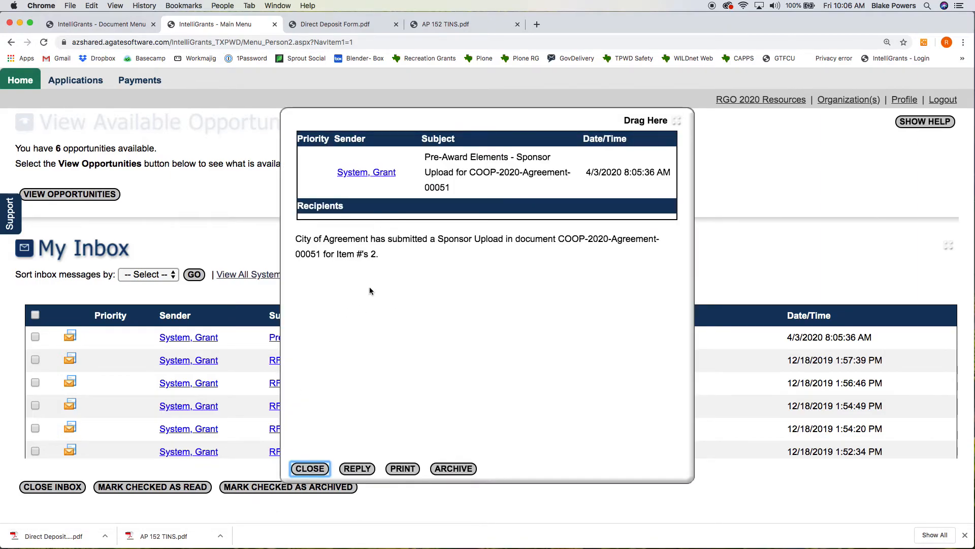
click(311, 468)
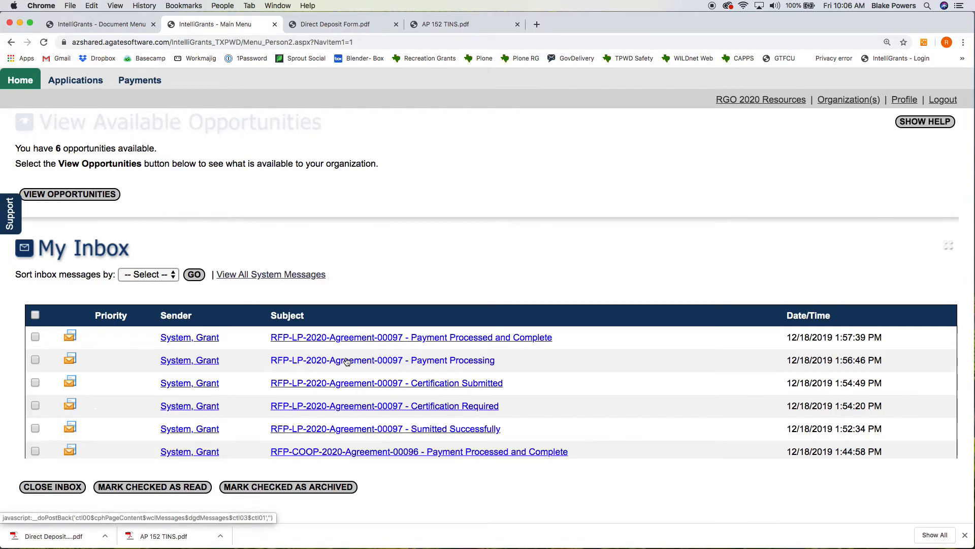
Open the CO-OP Program Grant 2020 agreement from My Tasks and check the Requested Items' review status in its Pre-Award Elements form.
scroll(347, 361, up, 5)
scroll(347, 362, up, 2)
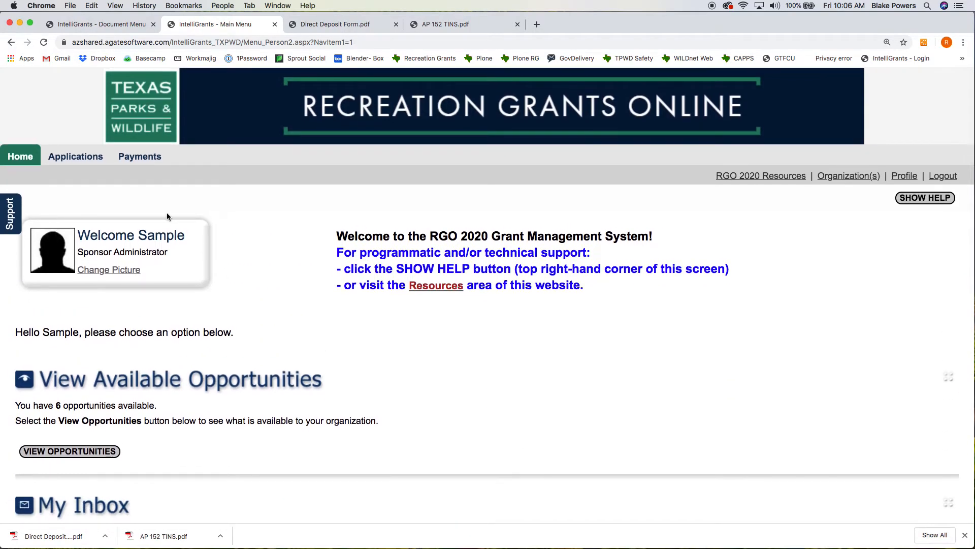
scroll(197, 314, down, 10)
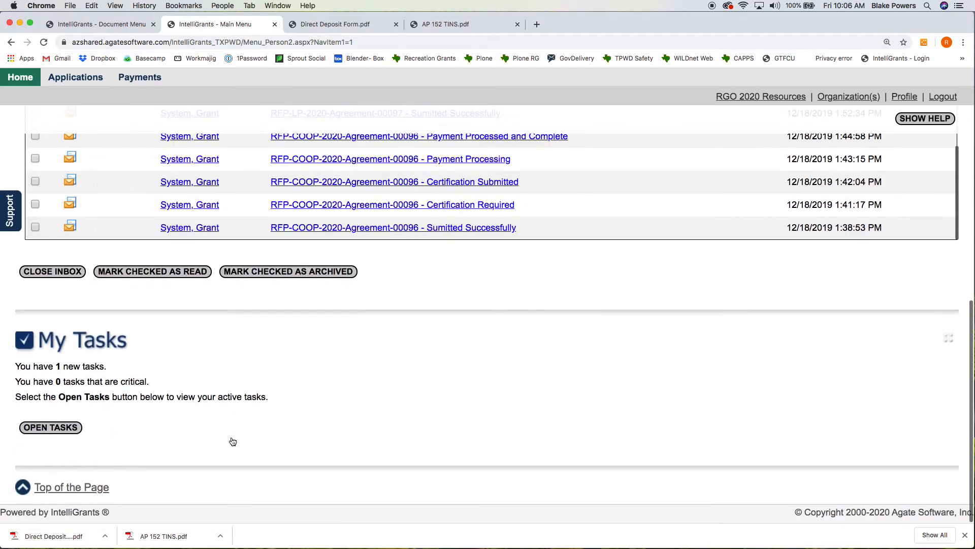
click(51, 427)
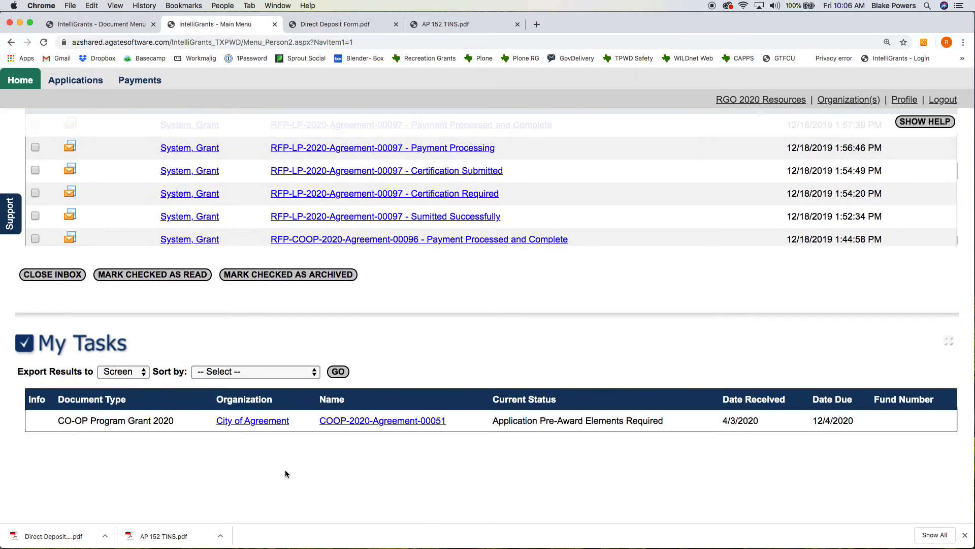
click(398, 422)
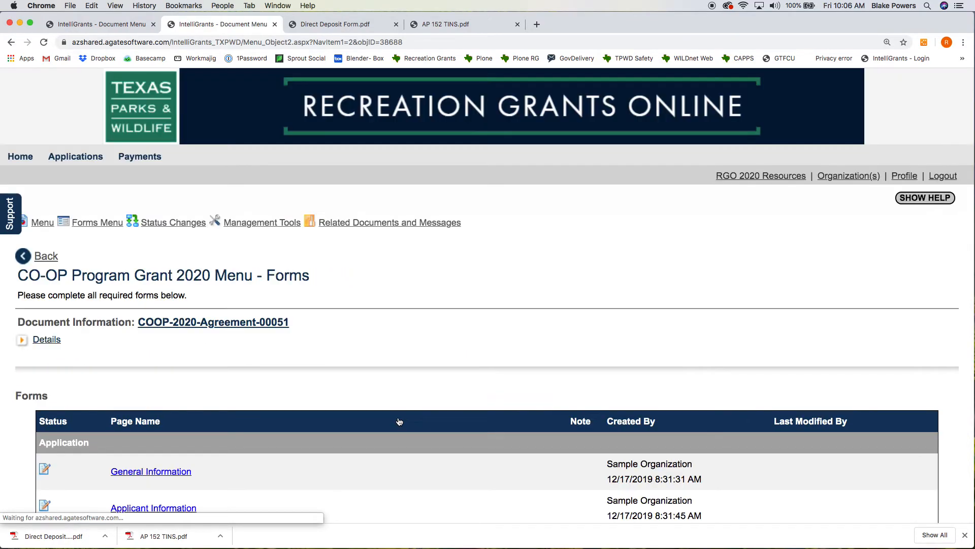
scroll(184, 414, down, 10)
click(184, 414)
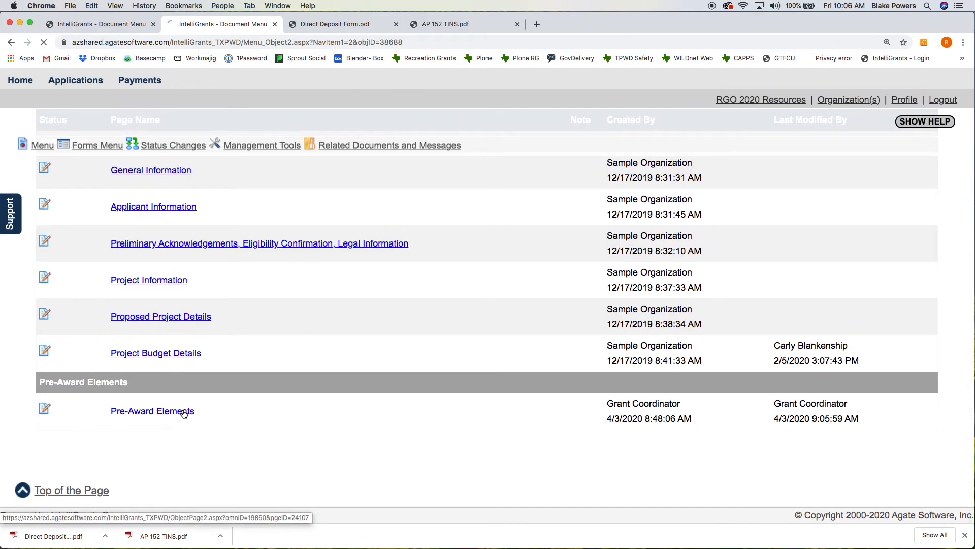
scroll(75, 365, down, 5)
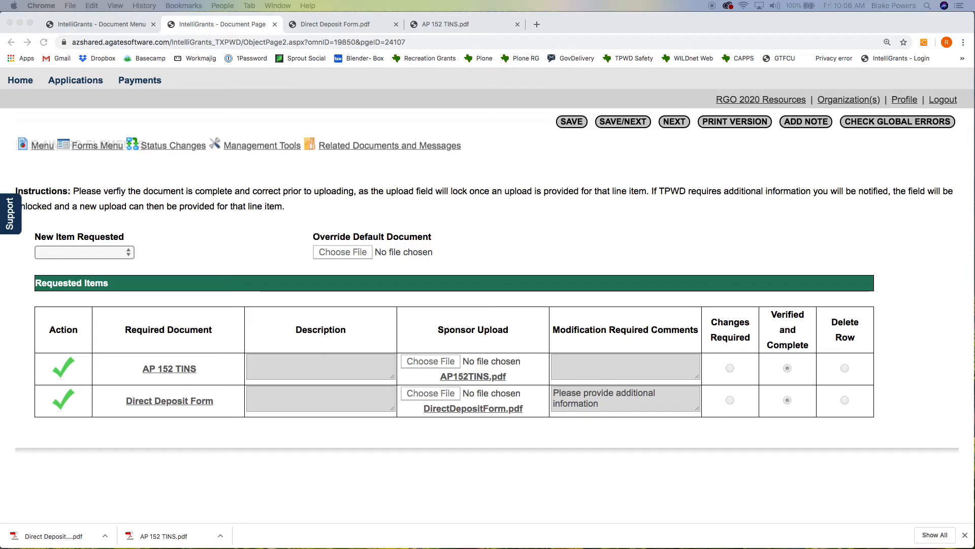
Return to the home page, refresh it, read the Pre-Award Elements Submitted message in My Inbox, and close the message and inbox.
scroll(24, 157, up, 5)
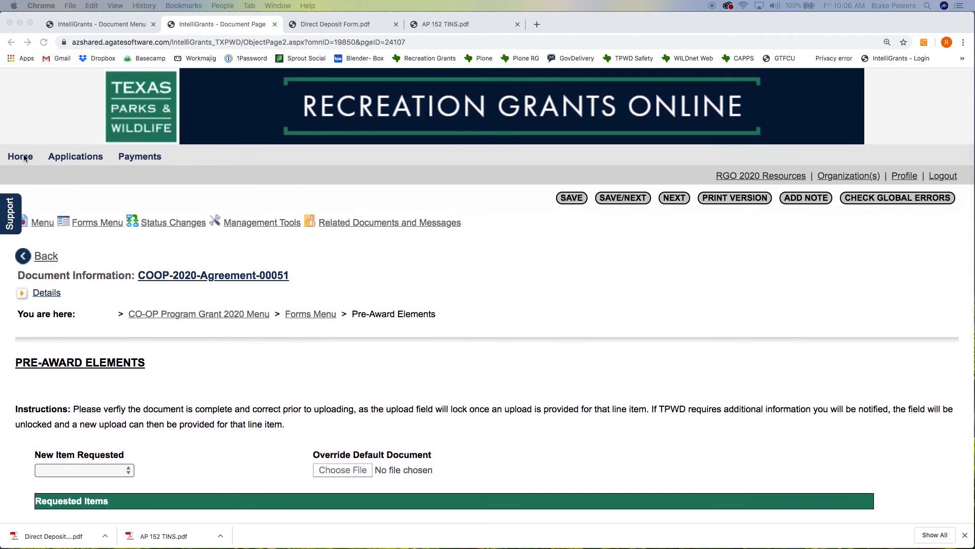
click(25, 157)
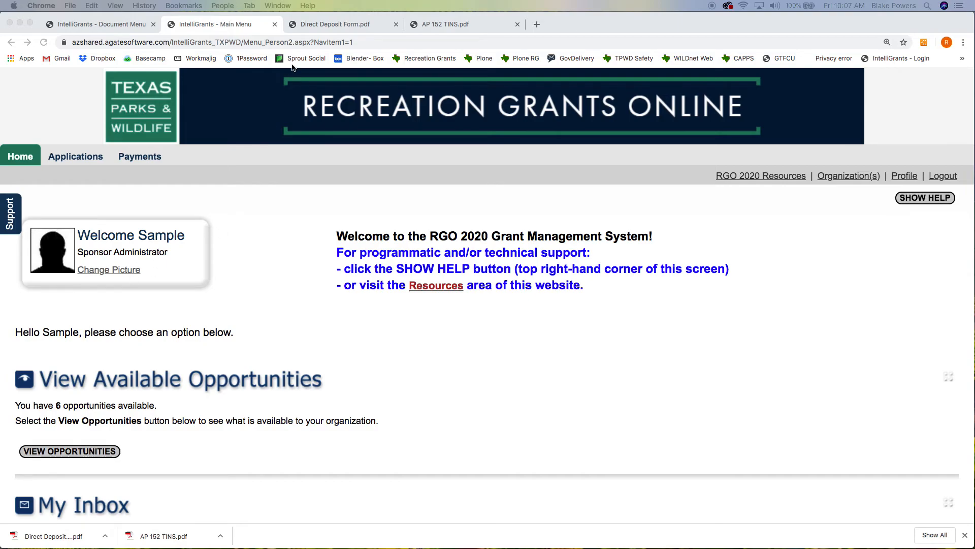
click(291, 39)
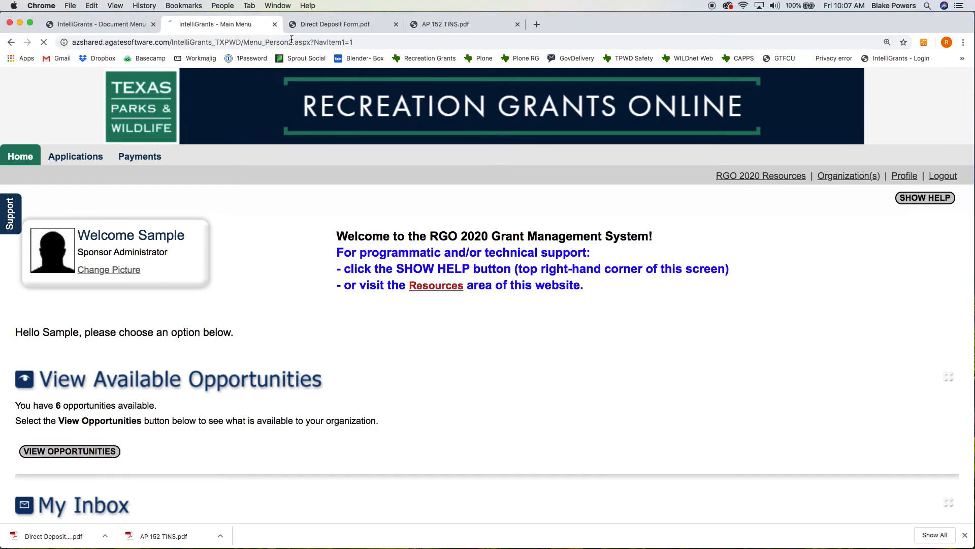
scroll(459, 377, down, 6)
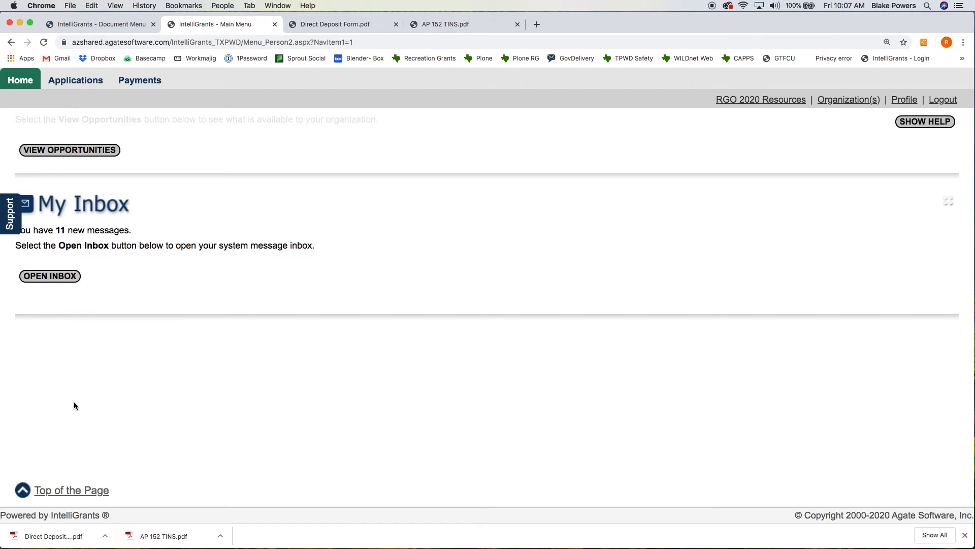
scroll(169, 381, up, 2)
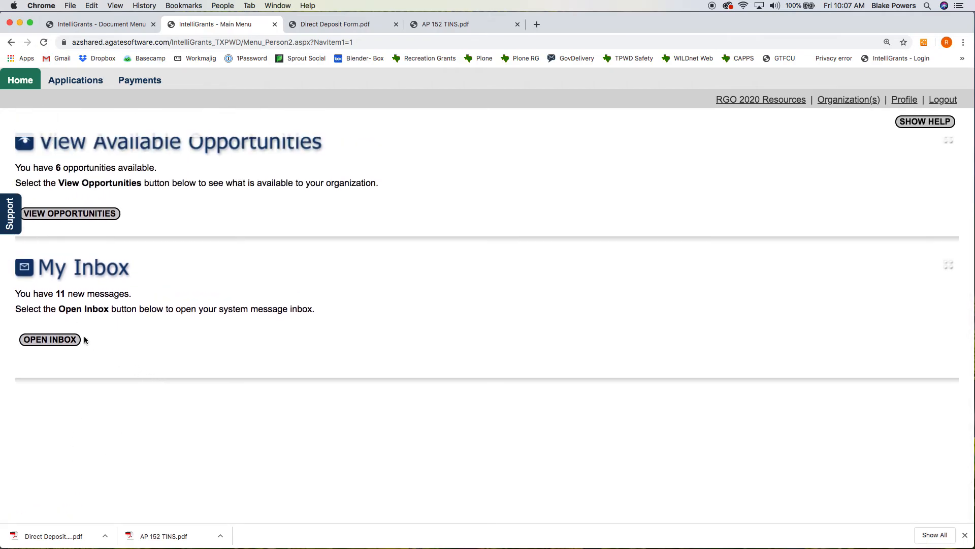
click(61, 341)
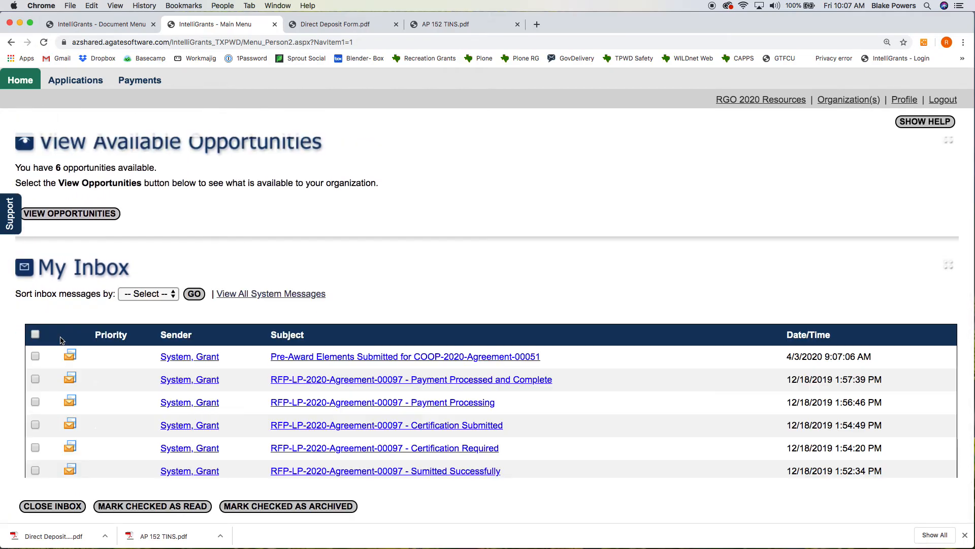
click(358, 358)
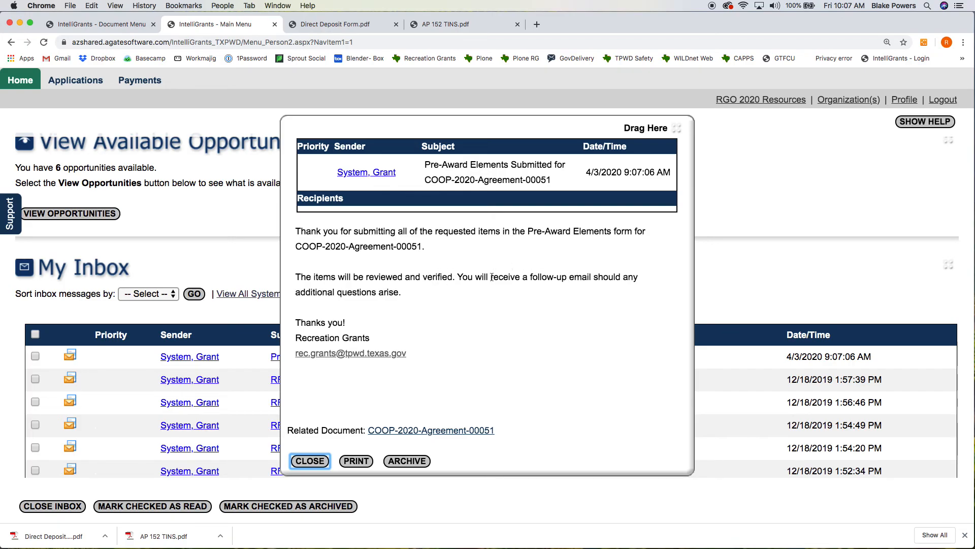
click(307, 462)
scroll(494, 463, down, 3)
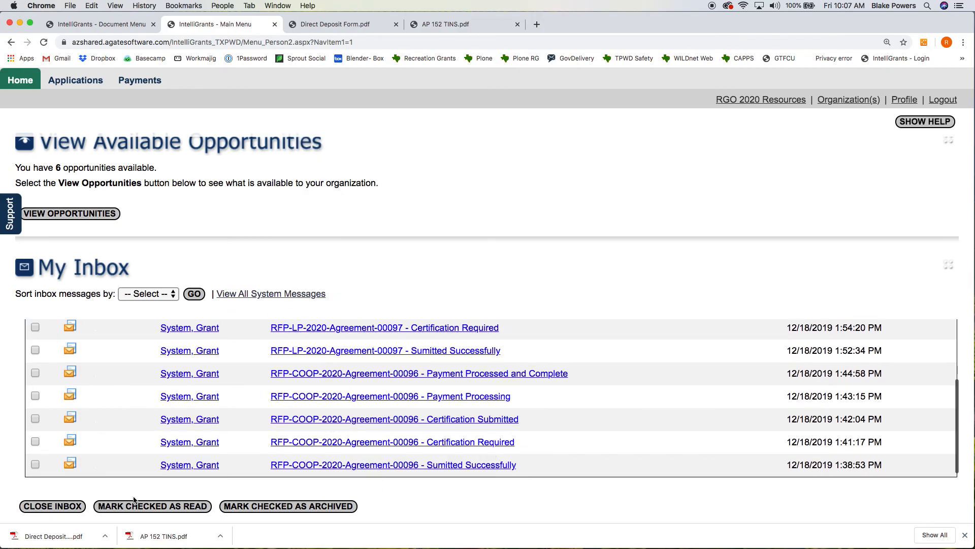
click(72, 508)
scroll(473, 308, up, 5)
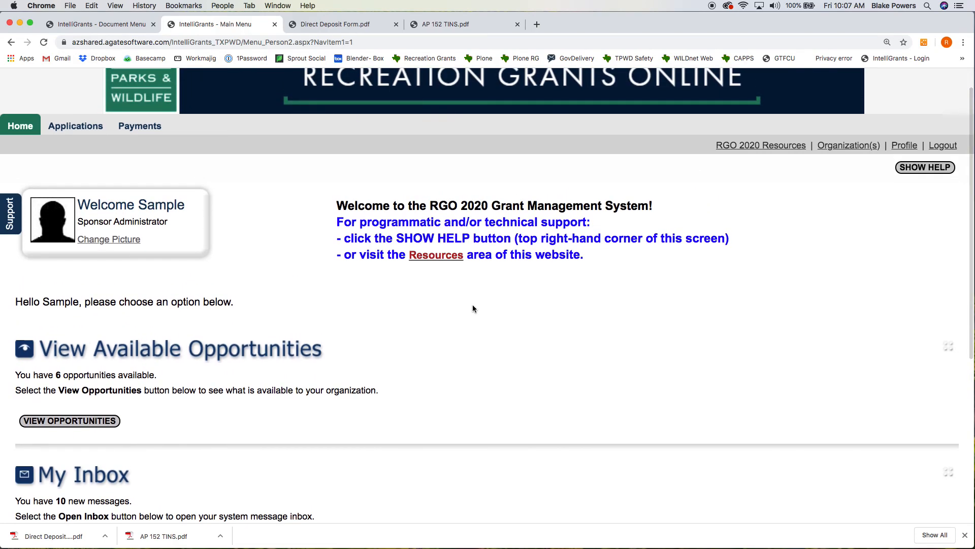
scroll(473, 308, down, 3)
scroll(473, 308, up, 1)
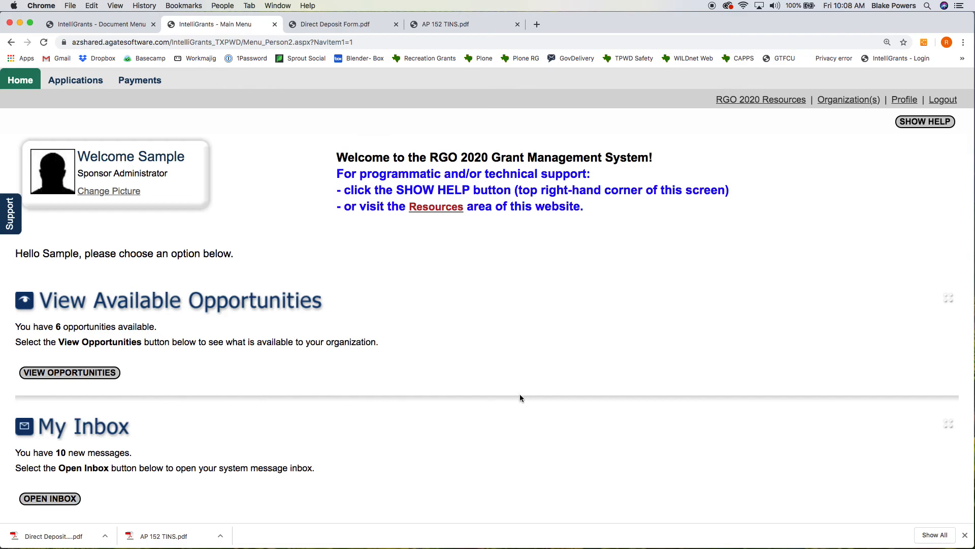
scroll(529, 349, up, 3)
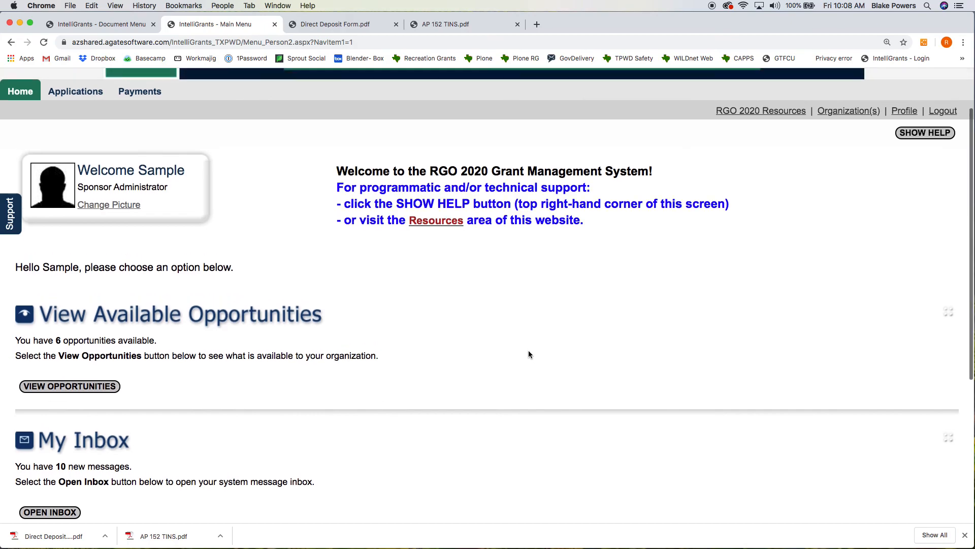